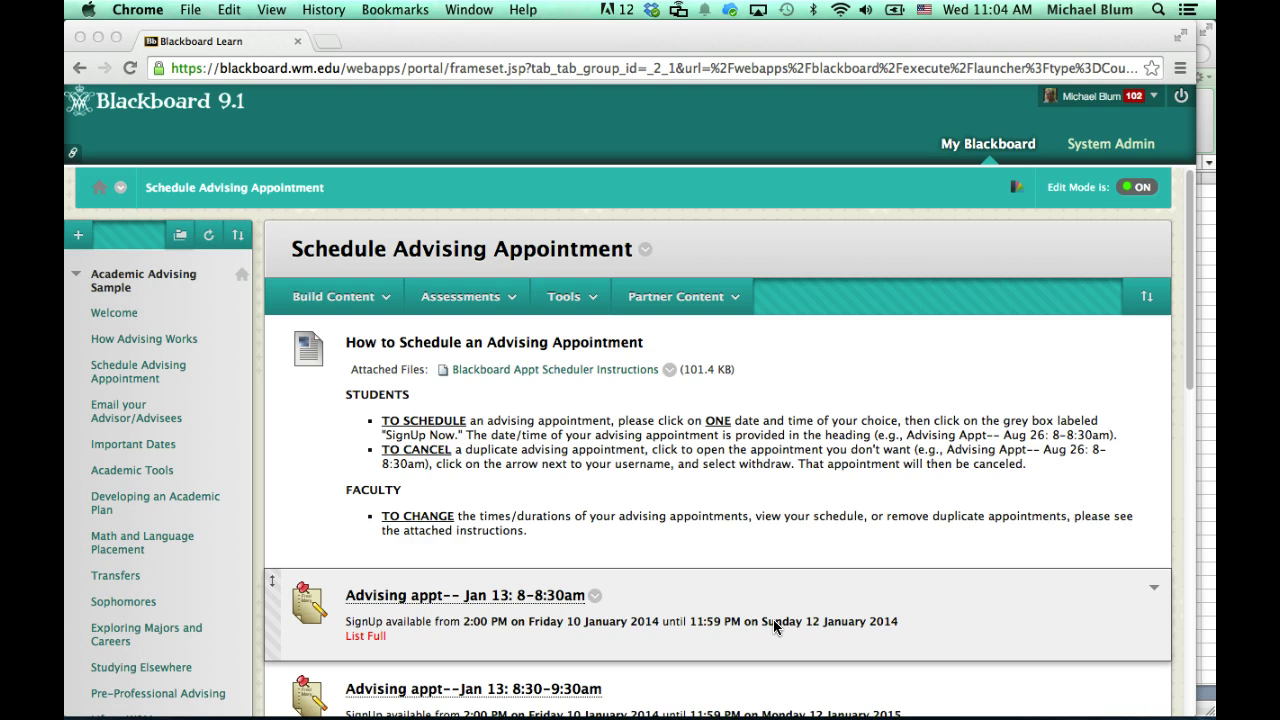
Step: Scroll down to the first Jan 13 8-8:30am advising slot and open its item options menu
{"action": "scroll", "coordinate": [775, 626], "scroll_direction": "down", "scroll_amount": 3}
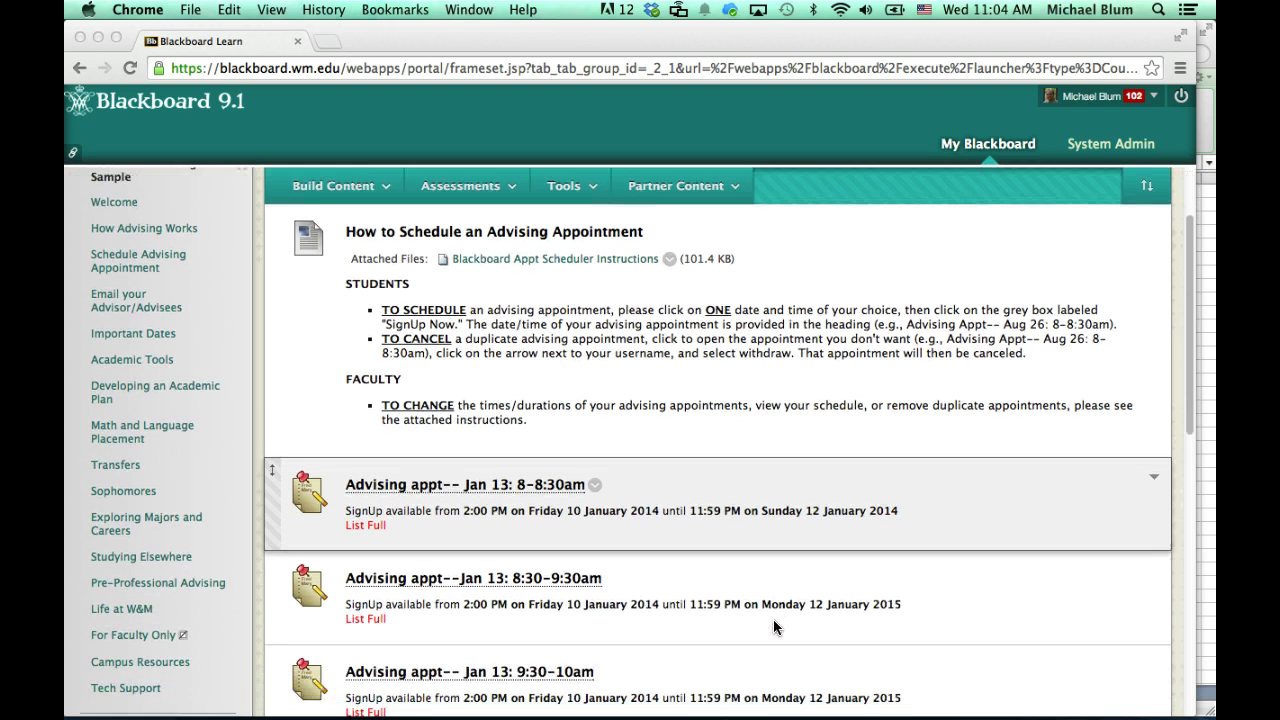
{"action": "left_click", "coordinate": [440, 481]}
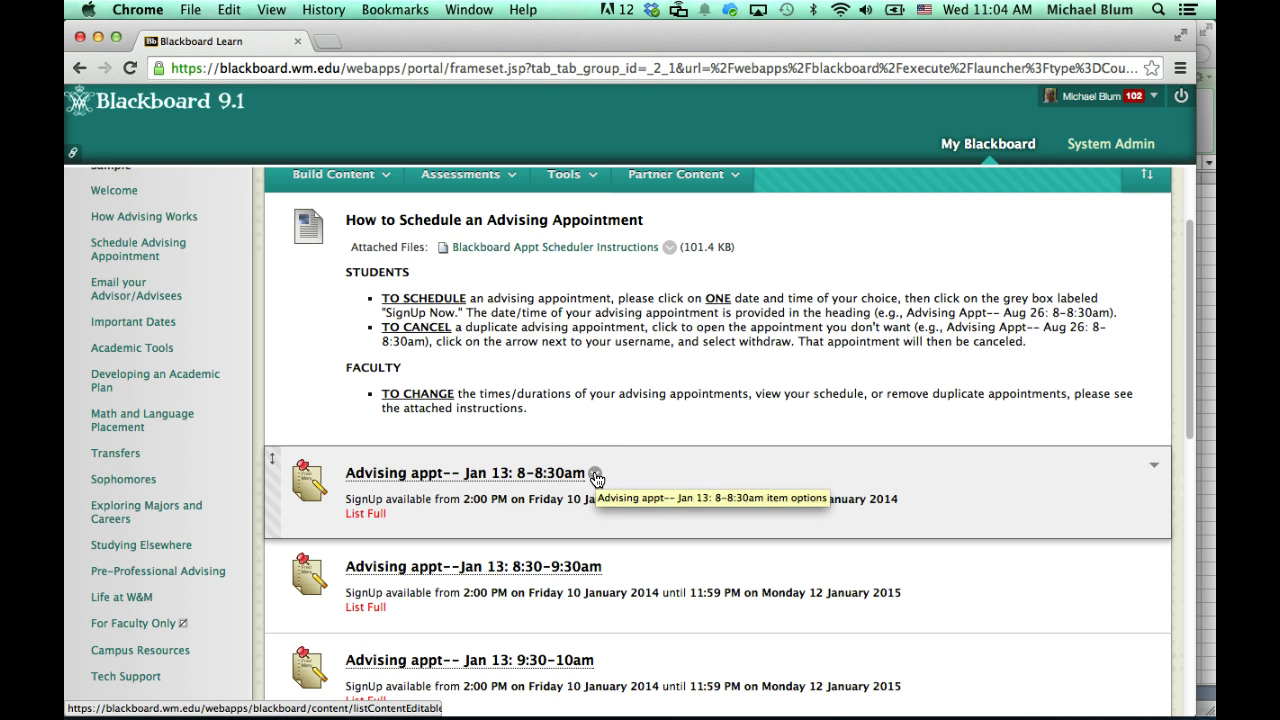
Step: Edit the Jan 13 8-8:30am slot and rename it 'Advising appt-- Feb 13: 8-8:30am'
{"action": "left_click", "coordinate": [596, 478]}
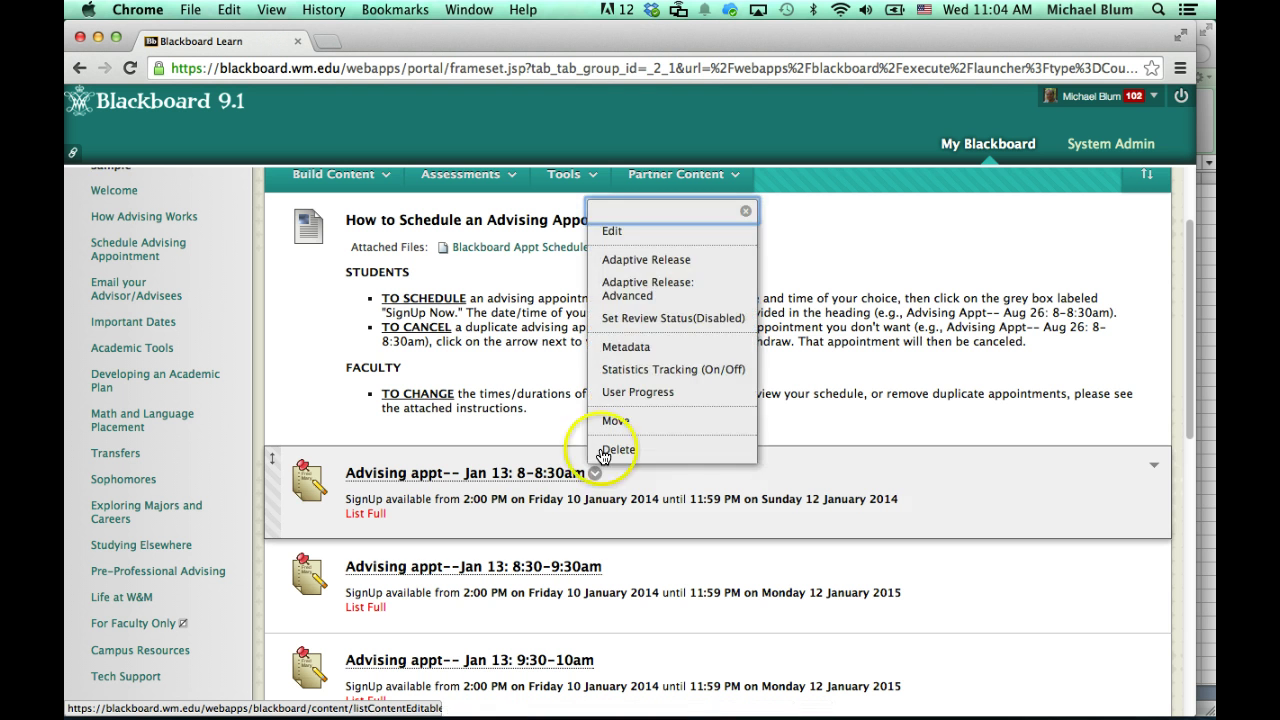
{"action": "left_click", "coordinate": [612, 232]}
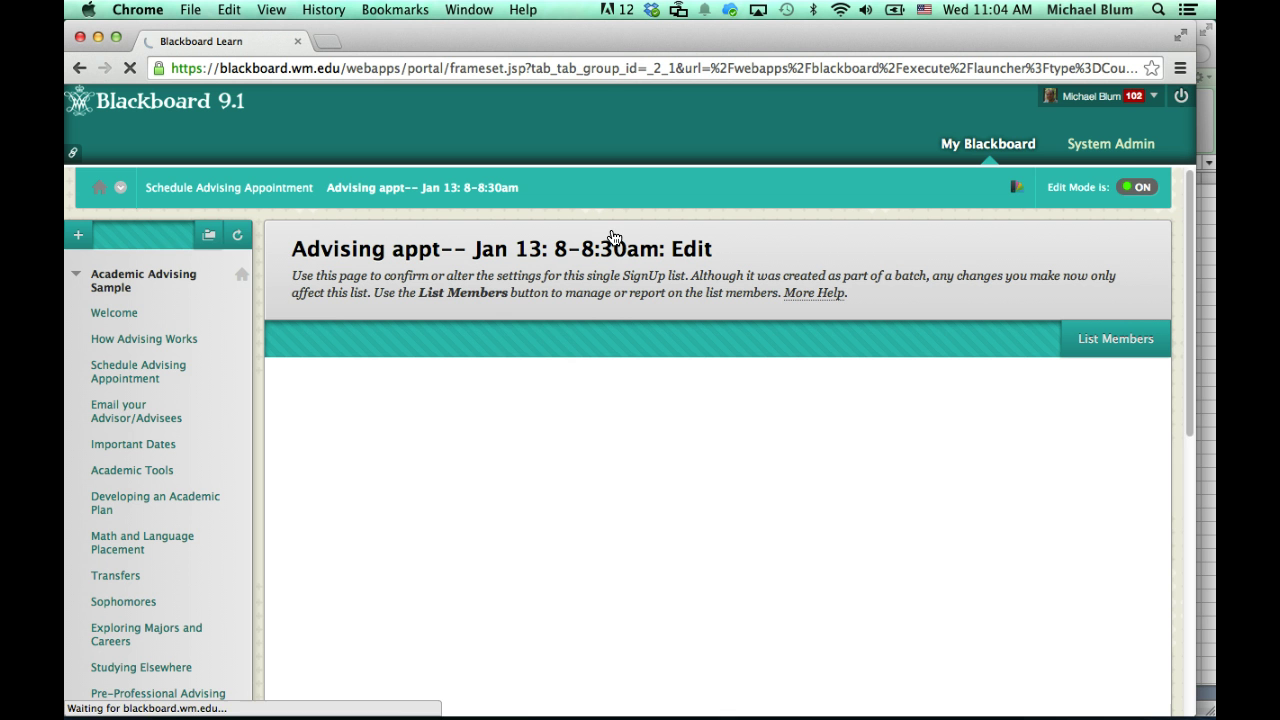
{"action": "triple_click", "coordinate": [560, 488]}
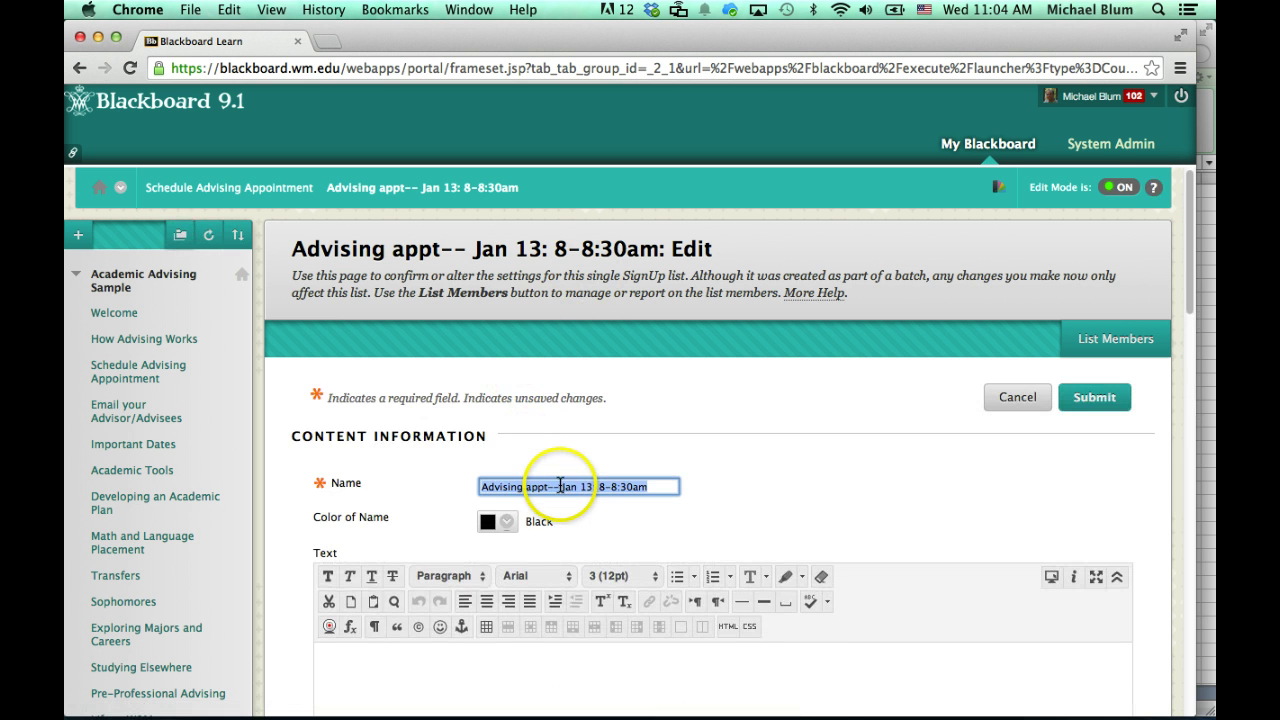
{"action": "left_click_drag", "start_coordinate": [560, 488], "coordinate": [575, 488]}
{"action": "key", "text": "BackSpace"}
{"action": "key", "text": "BackSpace"}
{"action": "key", "text": "BackSpace"}
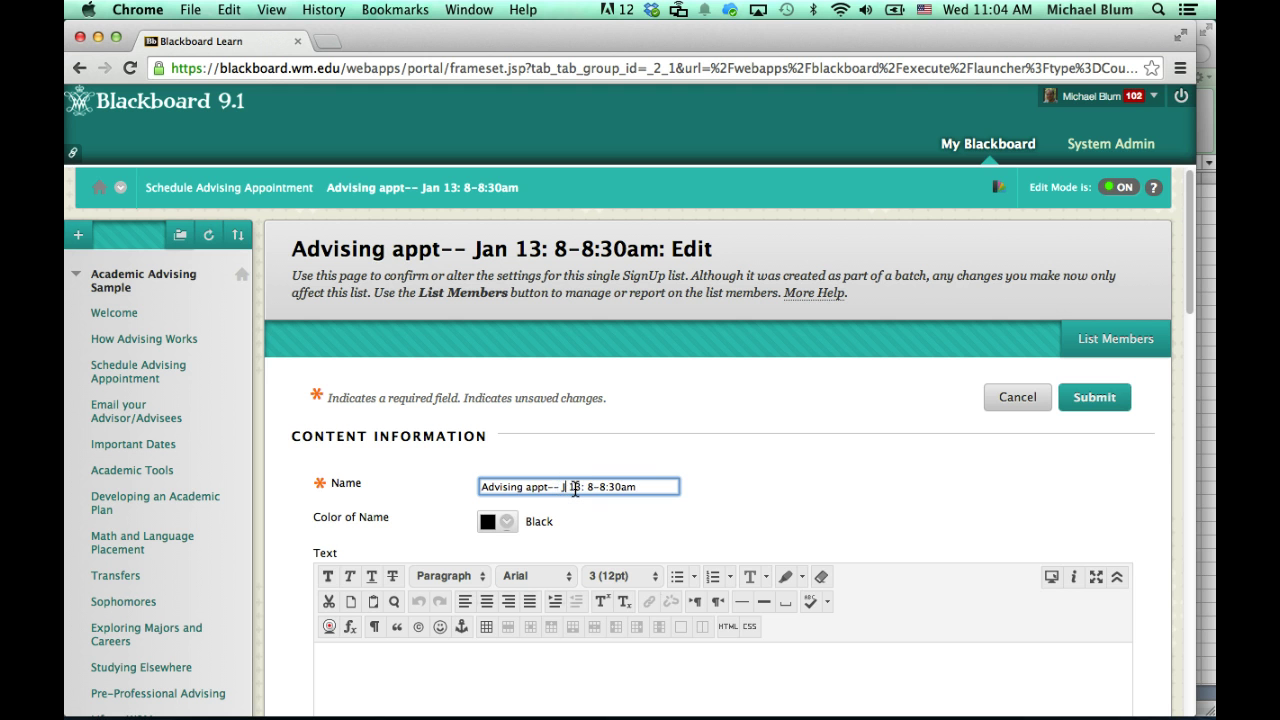
{"action": "type", "text": "Feb"}
{"action": "left_click", "coordinate": [648, 489]}
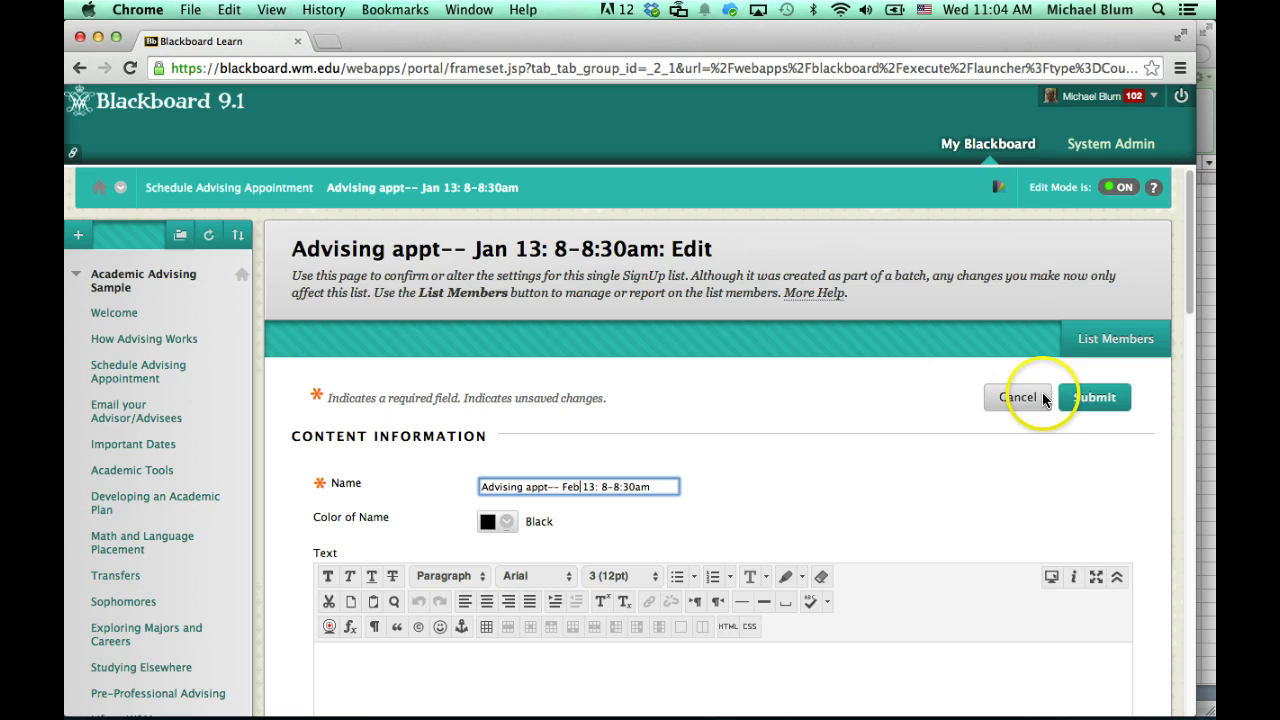
Step: Change the slot's List Closes date from 2014 to 01/12/2015
{"action": "scroll", "coordinate": [1098, 495], "scroll_direction": "down", "scroll_amount": 3}
{"action": "scroll", "coordinate": [1099, 497], "scroll_direction": "down", "scroll_amount": 7}
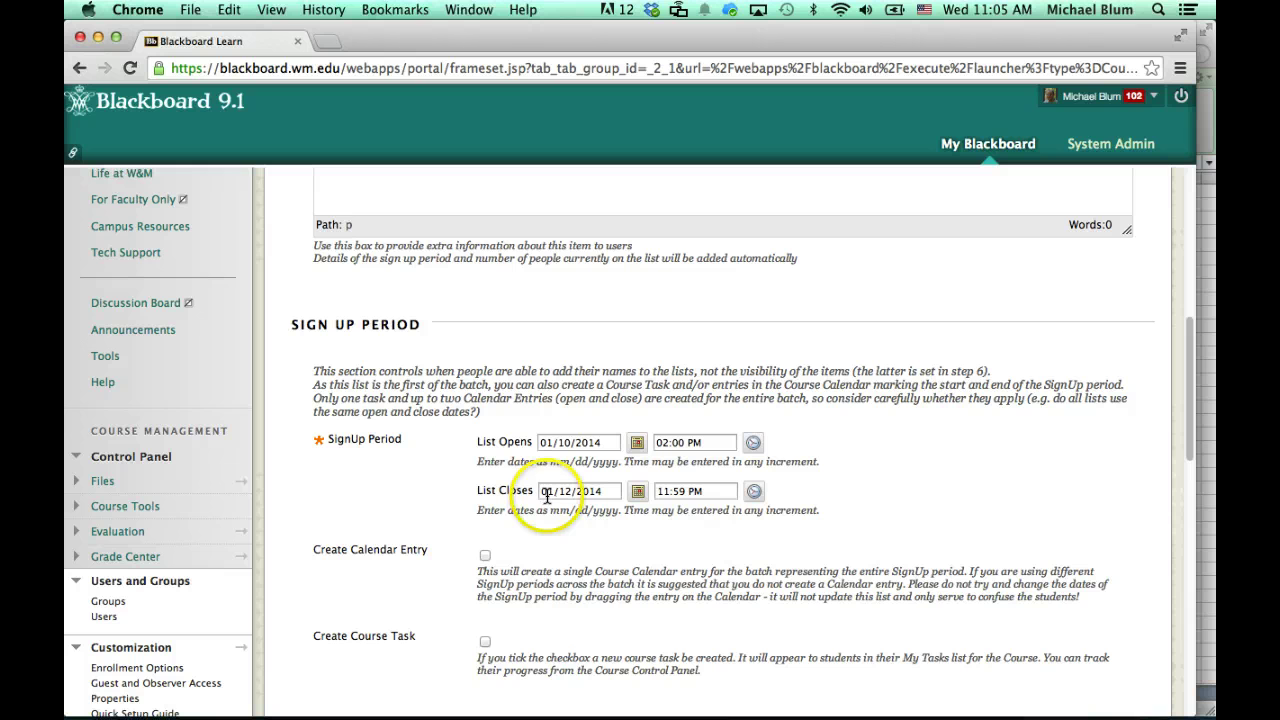
{"action": "left_click", "coordinate": [603, 491]}
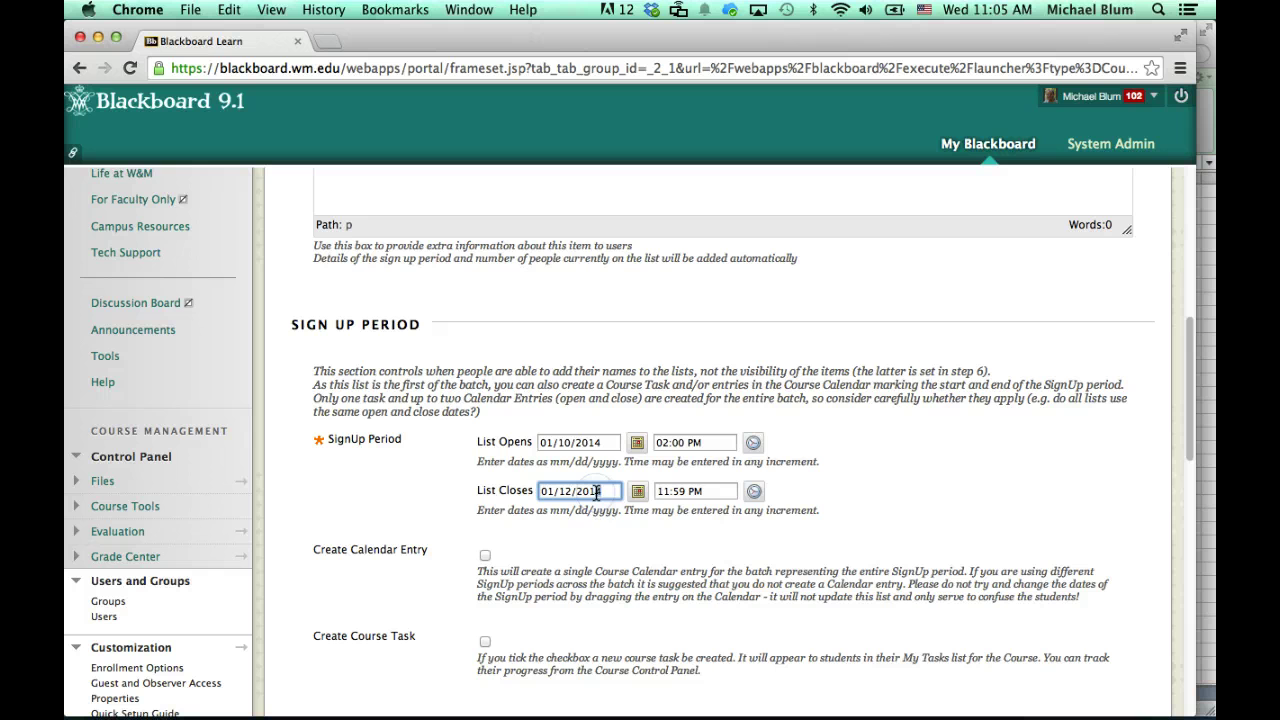
{"action": "key", "text": "BackSpace"}
{"action": "type", "text": "5"}
{"action": "left_click", "coordinate": [936, 516]}
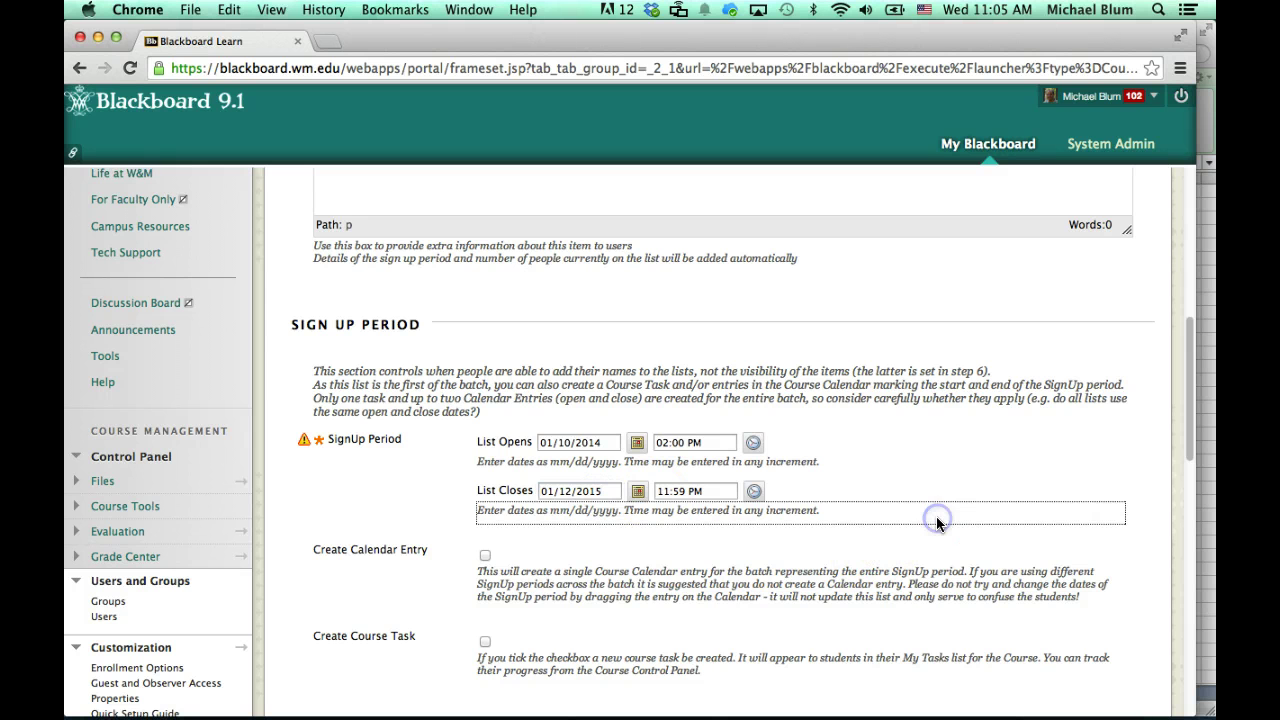
Step: Submit the edited Feb 13: 8-8:30am slot to save the rename and new close date
{"action": "scroll", "coordinate": [1061, 600], "scroll_direction": "down", "scroll_amount": 5}
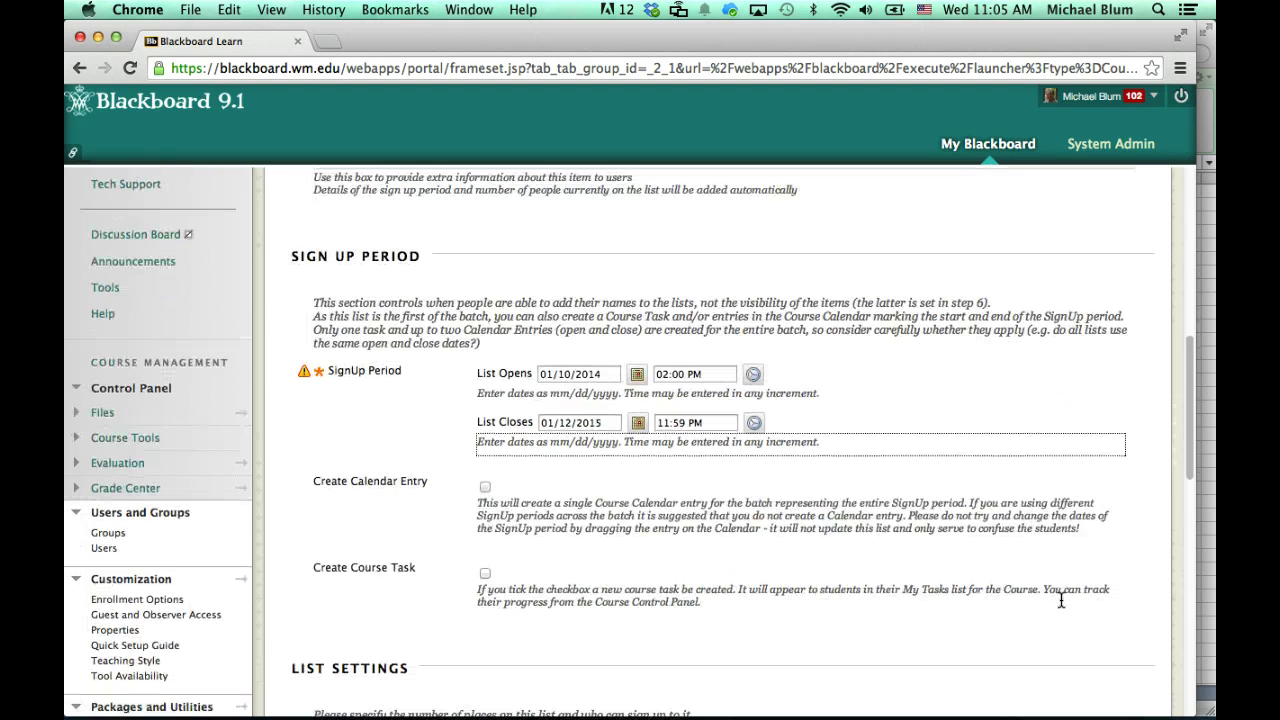
{"action": "scroll", "coordinate": [1061, 600], "scroll_direction": "down", "scroll_amount": 4}
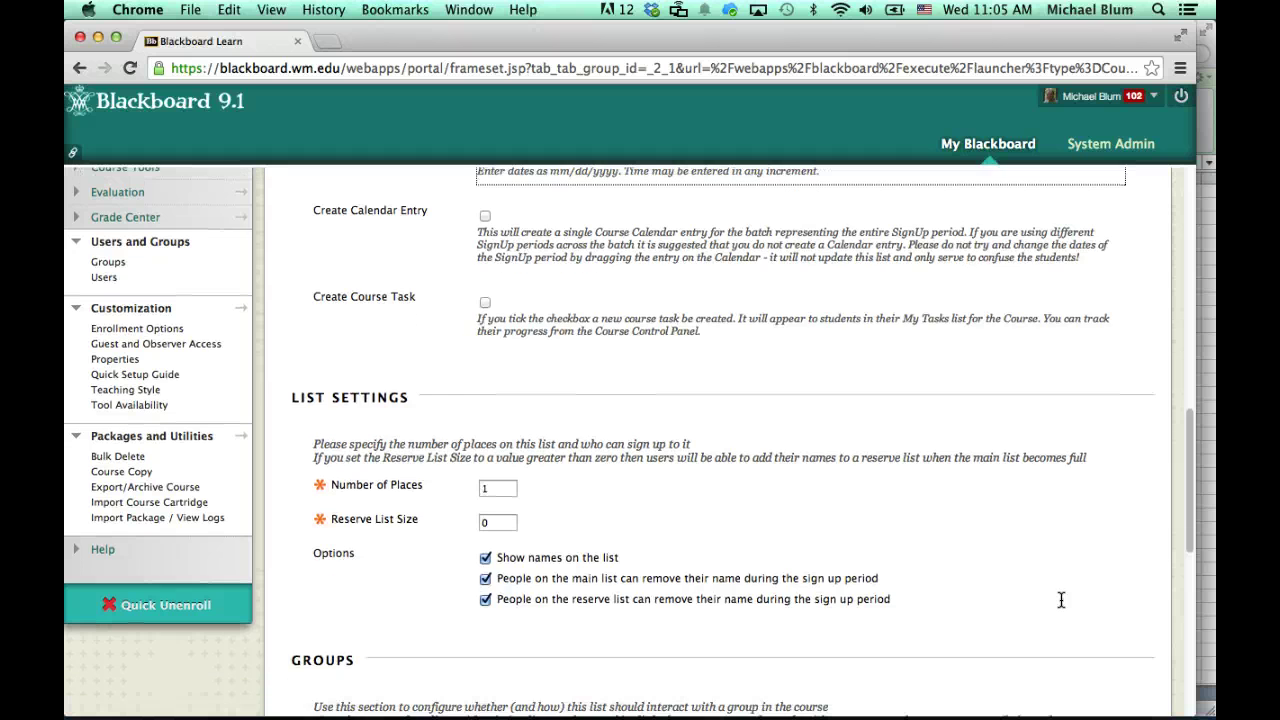
{"action": "scroll", "coordinate": [1061, 600], "scroll_direction": "down", "scroll_amount": 4}
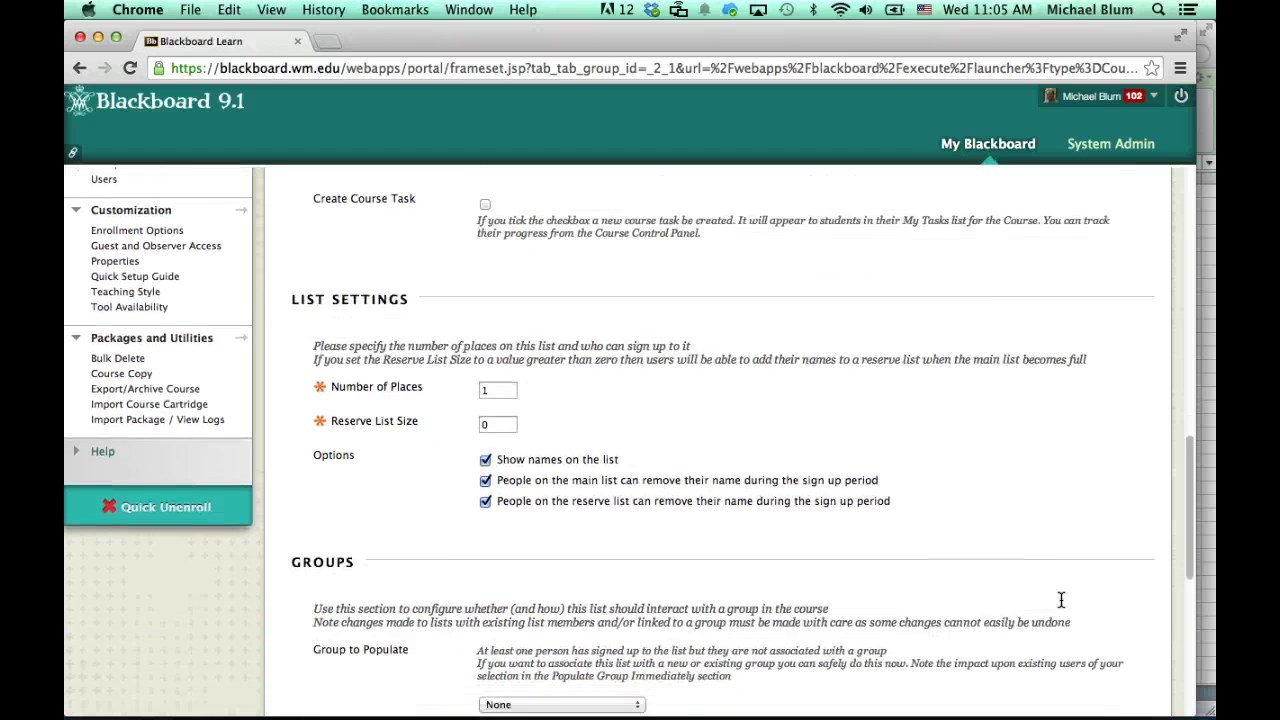
{"action": "scroll", "coordinate": [1061, 600], "scroll_direction": "down", "scroll_amount": 6}
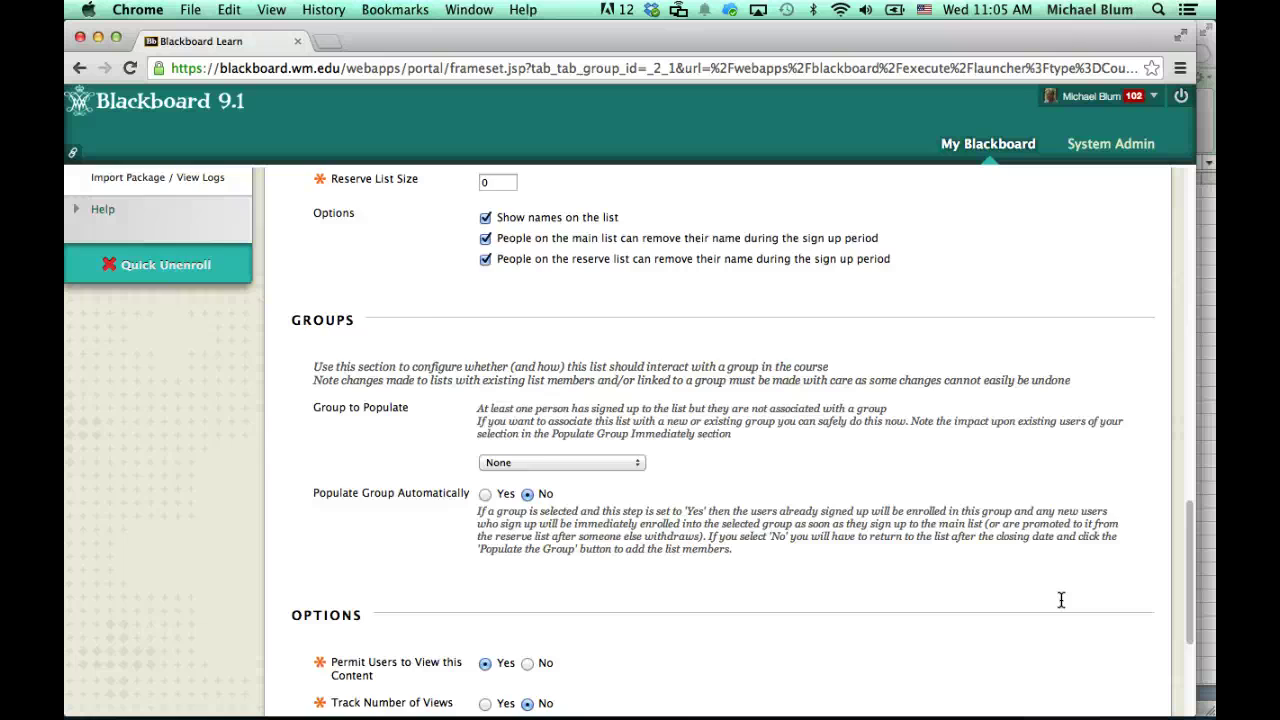
{"action": "scroll", "coordinate": [1061, 600], "scroll_direction": "down", "scroll_amount": 5}
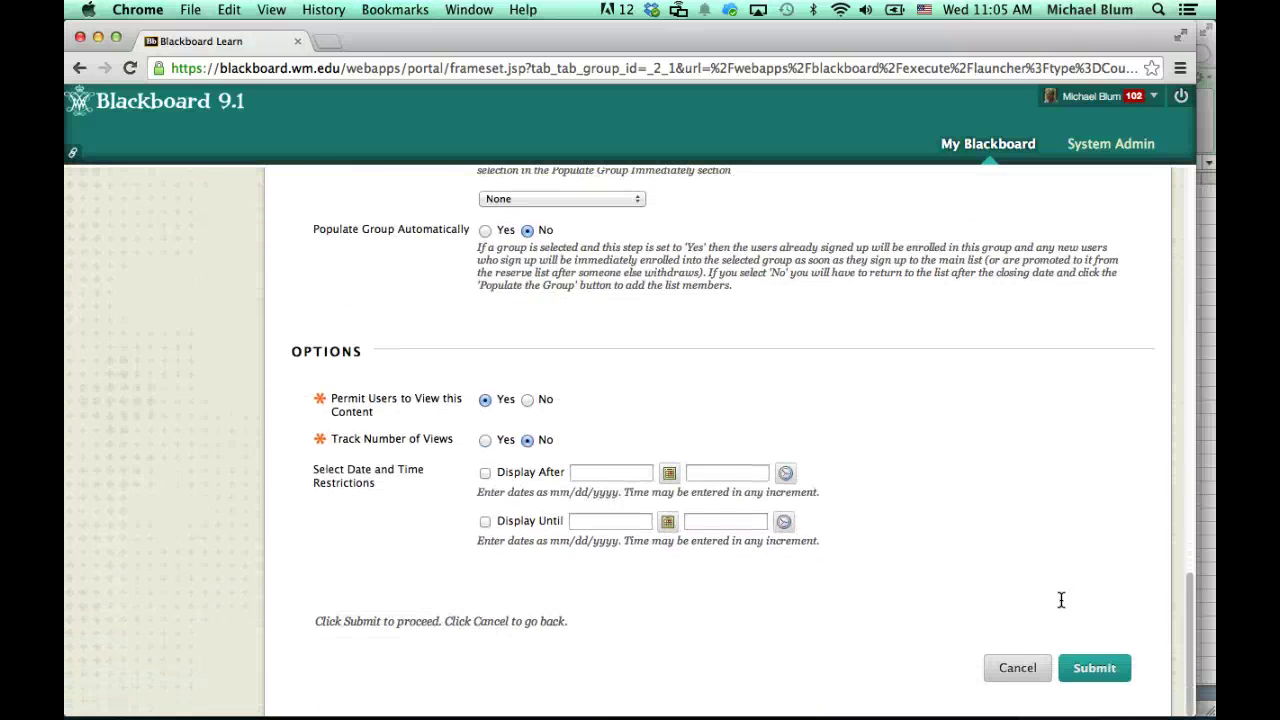
{"action": "left_click", "coordinate": [1094, 668]}
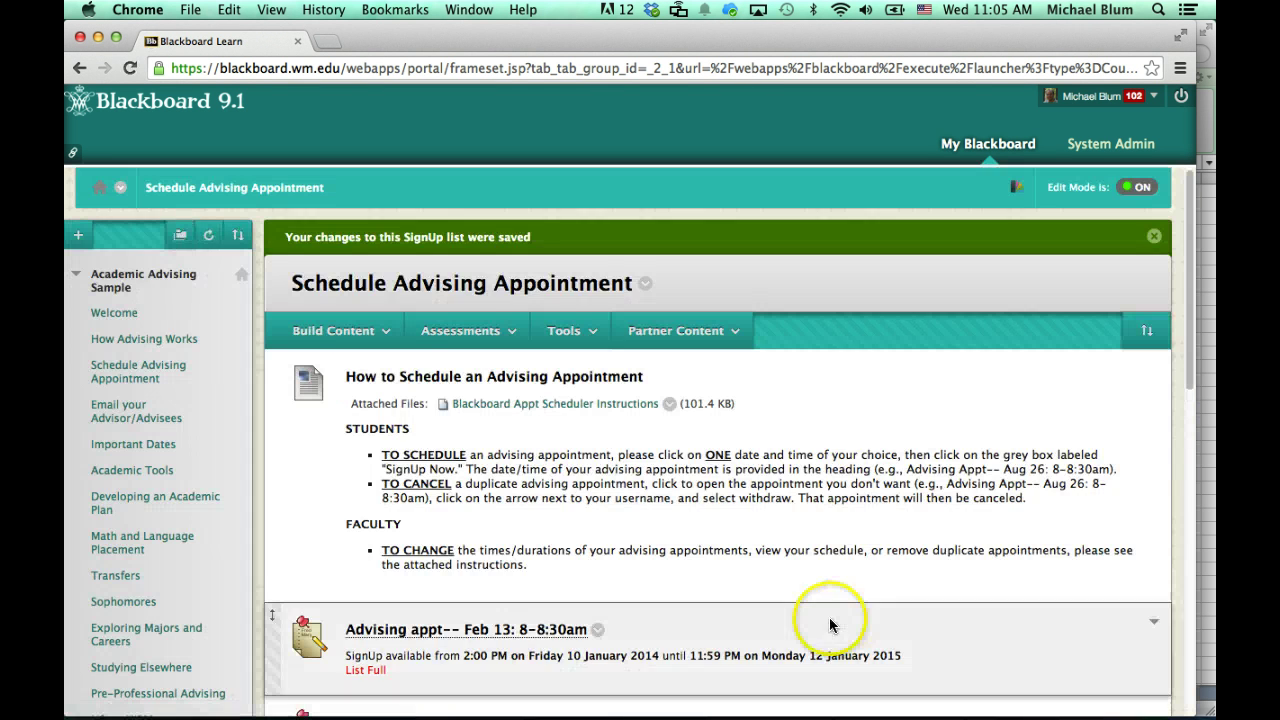
Step: Scroll the advising page down to the renamed Feb 13: 8-8:30am slot
{"action": "scroll", "coordinate": [830, 618], "scroll_direction": "down", "scroll_amount": 3}
{"action": "scroll", "coordinate": [830, 625], "scroll_direction": "down", "scroll_amount": 3}
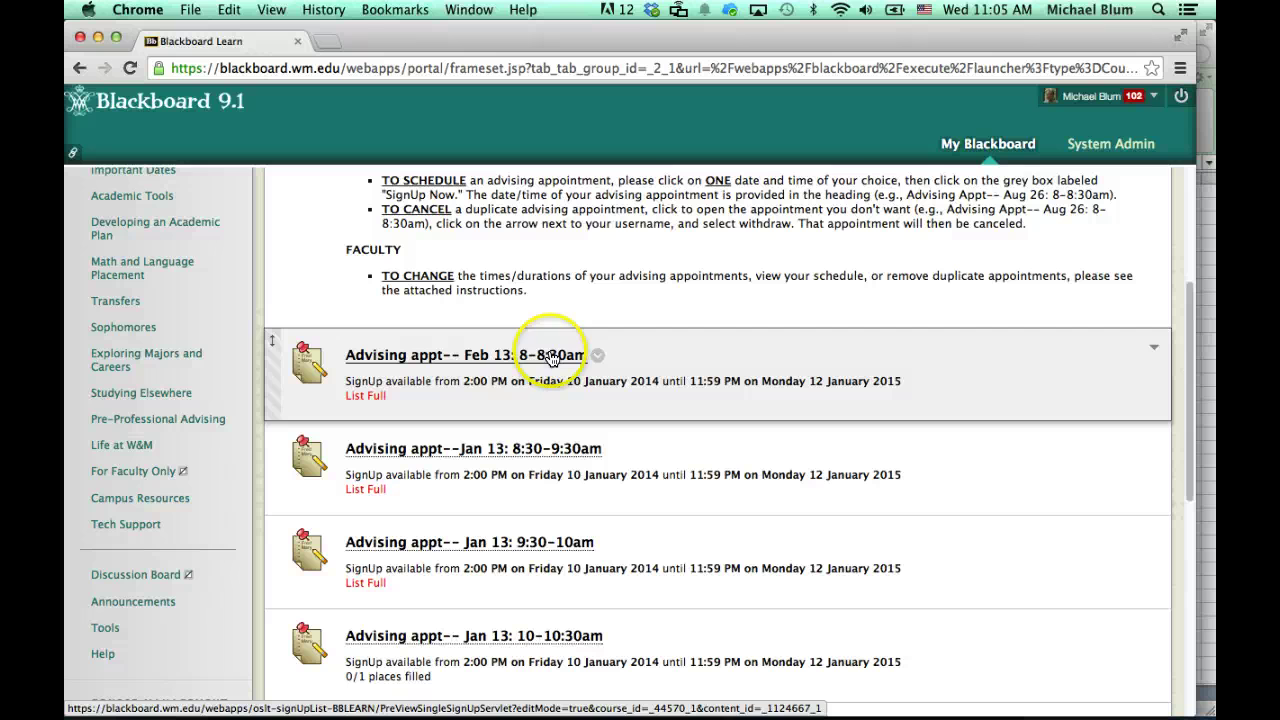
Step: Silently remove the only signed-up student from the Feb 13 8-8:30am member list and confirm
{"action": "left_click", "coordinate": [502, 358]}
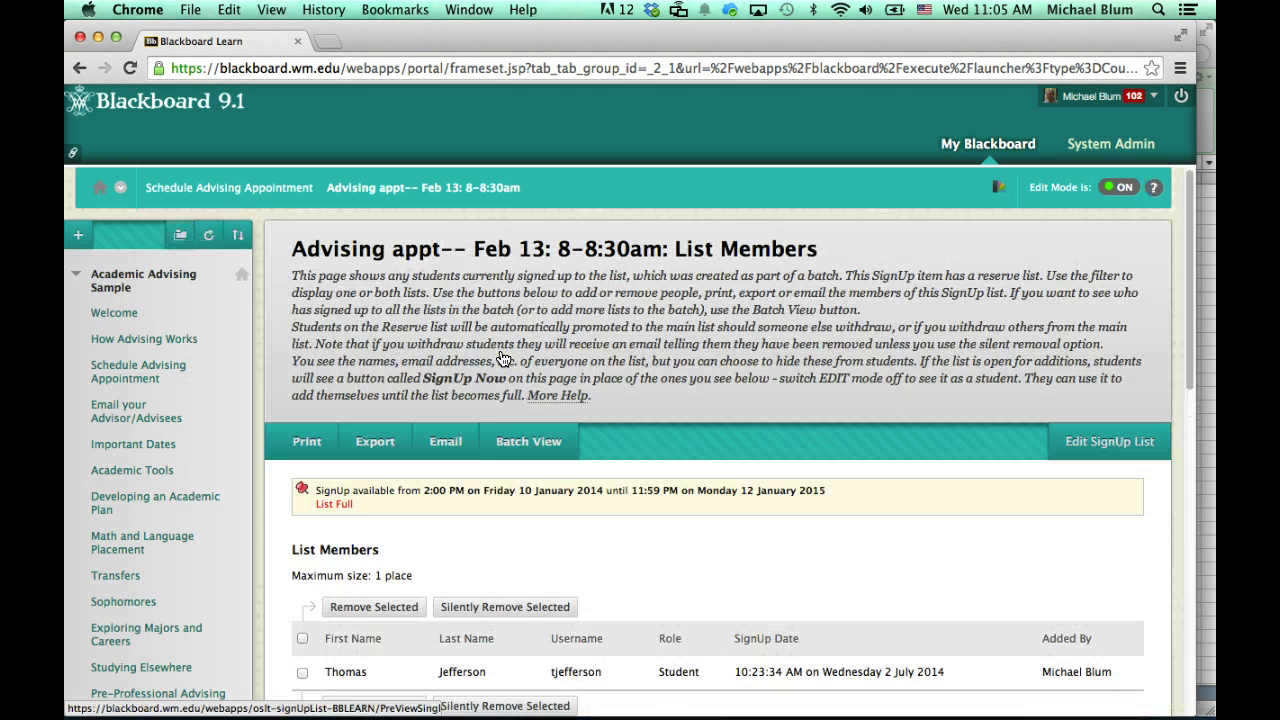
{"action": "scroll", "coordinate": [502, 358], "scroll_direction": "down", "scroll_amount": 3}
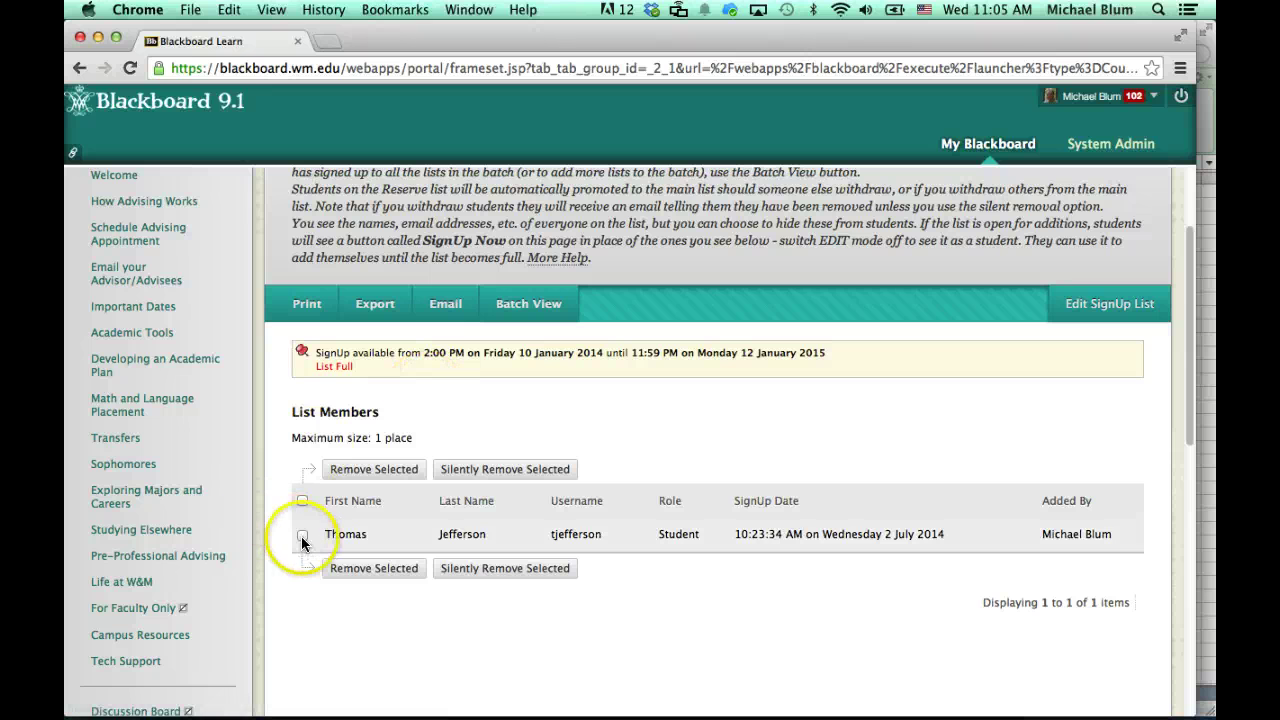
{"action": "left_click", "coordinate": [302, 537]}
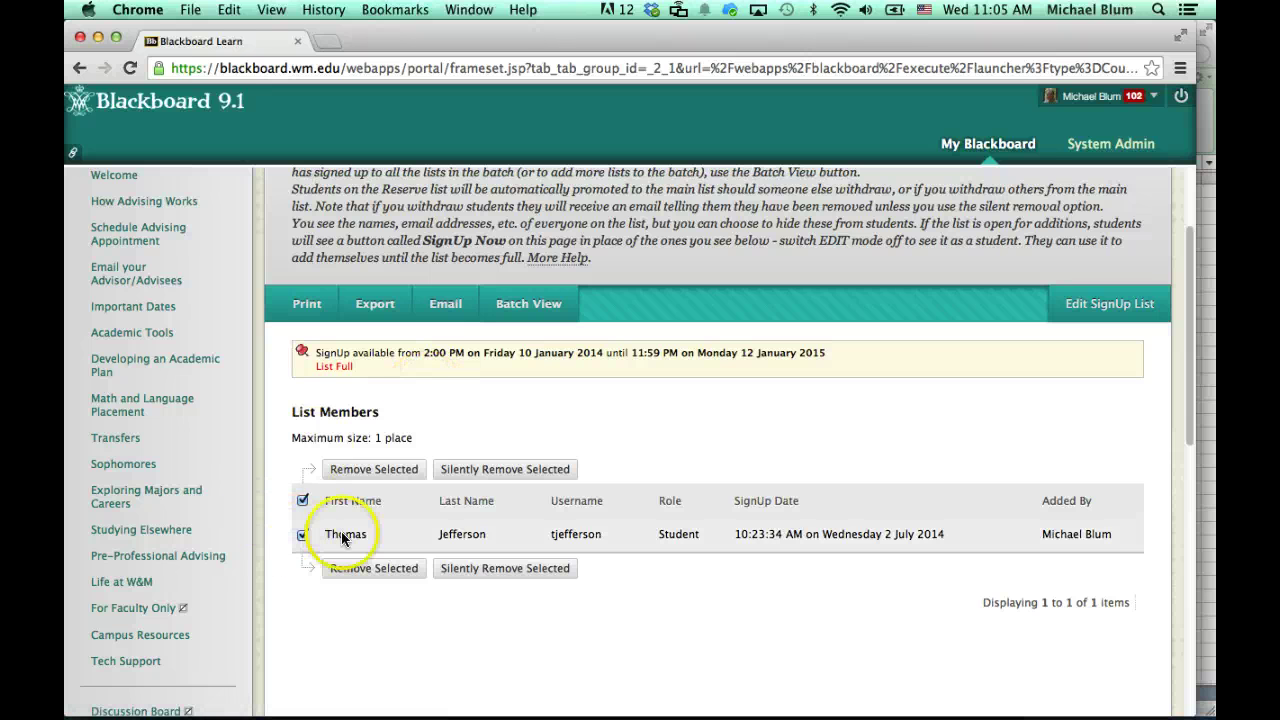
{"action": "left_click", "coordinate": [497, 470]}
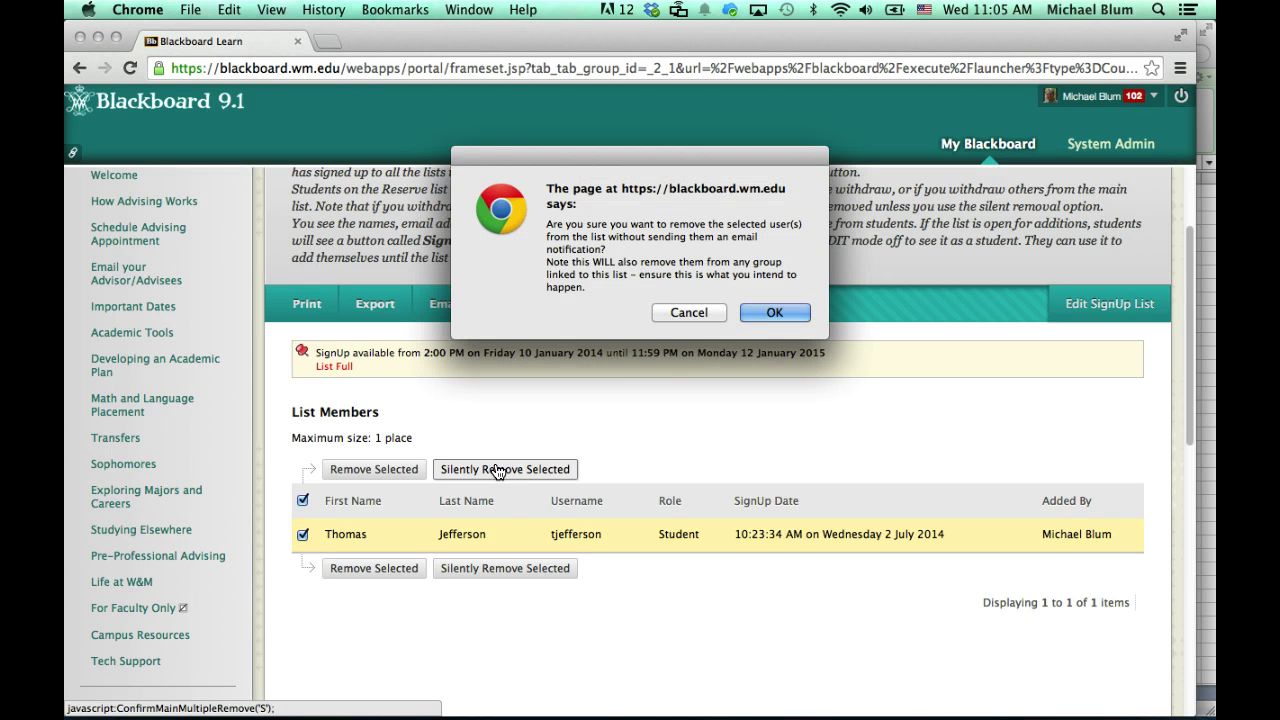
{"action": "left_click", "coordinate": [771, 313]}
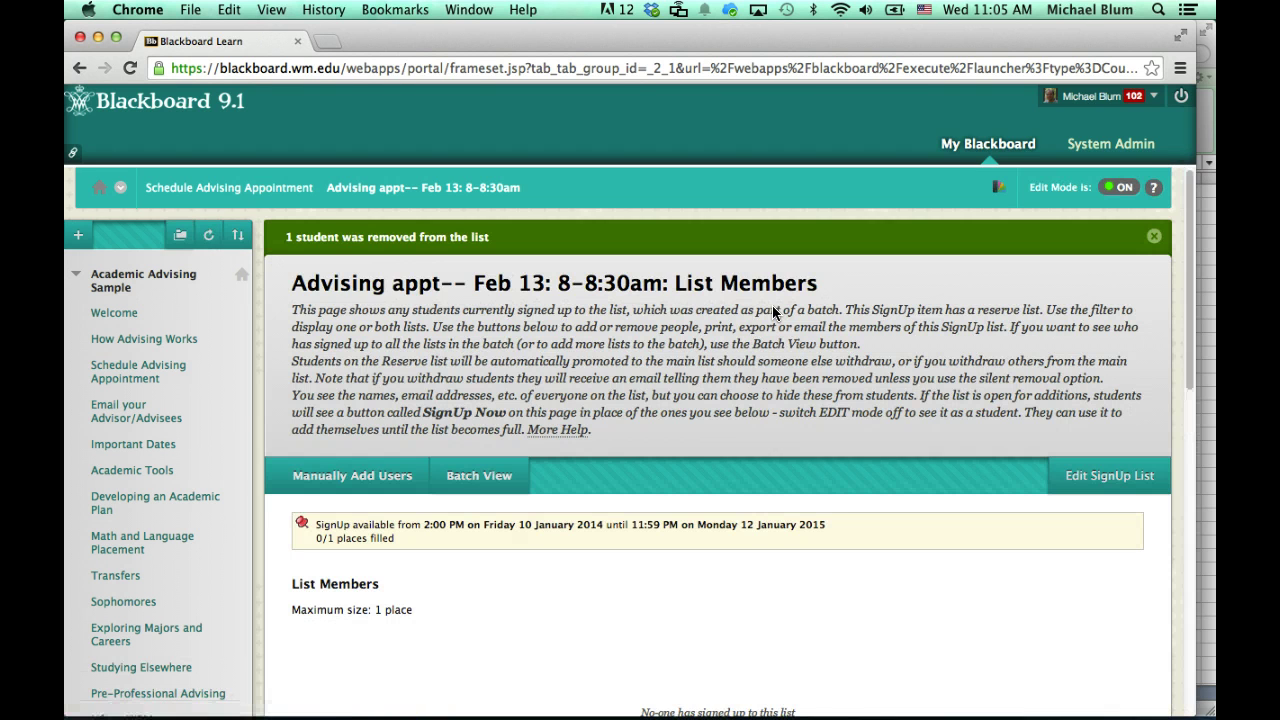
Step: Return to Schedule Advising Appointment and open the Jan 13 8:30-9:30am list's members
{"action": "left_click", "coordinate": [119, 381]}
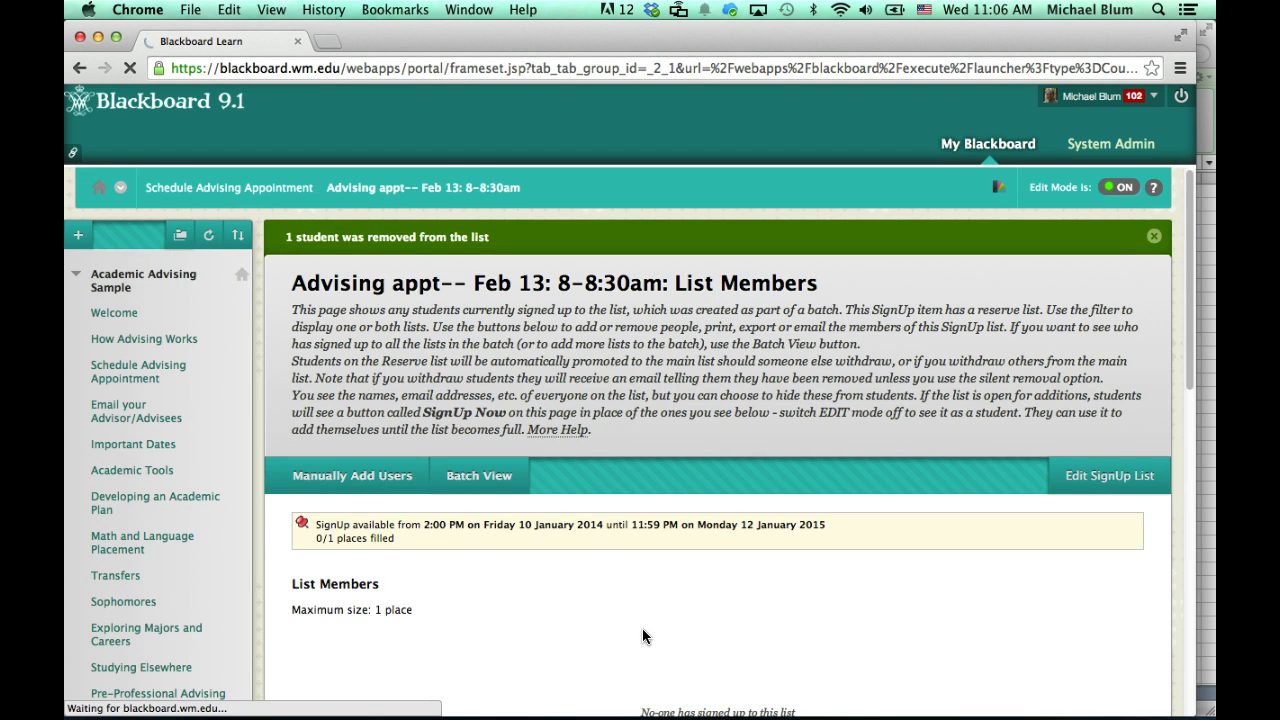
{"action": "scroll", "coordinate": [643, 630], "scroll_direction": "down", "scroll_amount": 5}
{"action": "scroll", "coordinate": [643, 636], "scroll_direction": "down", "scroll_amount": 3}
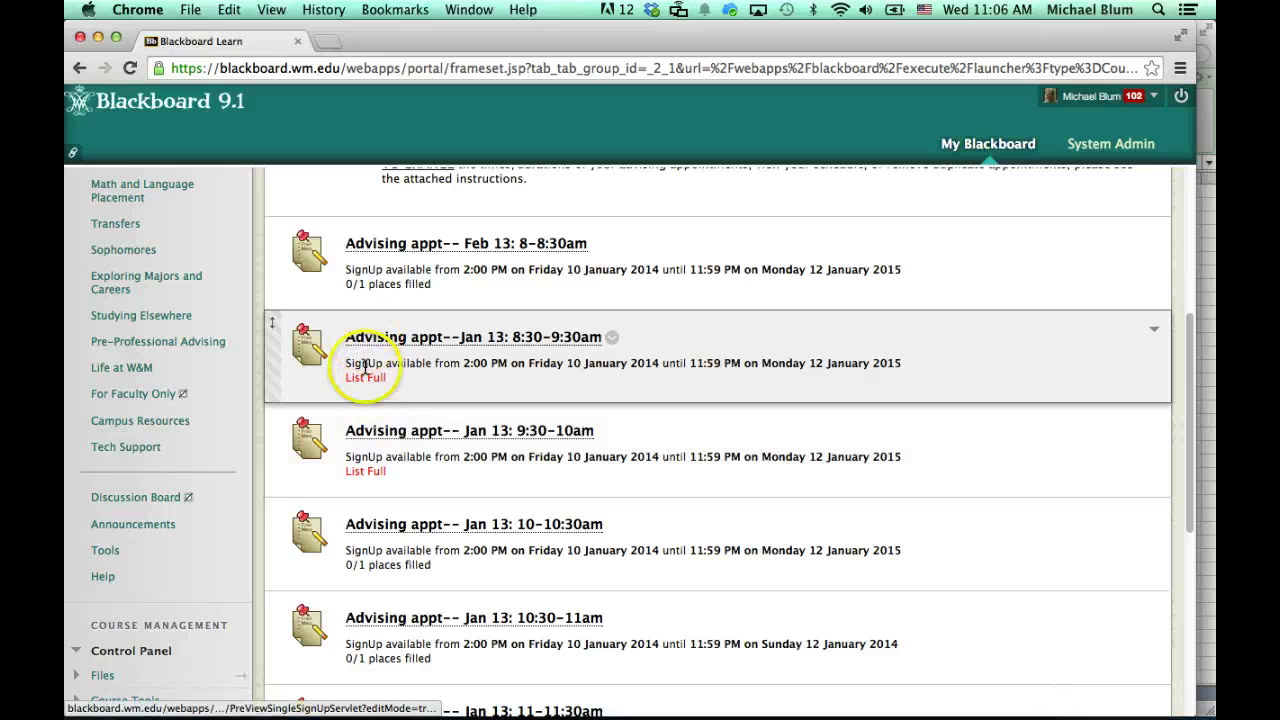
{"action": "left_click", "coordinate": [521, 345]}
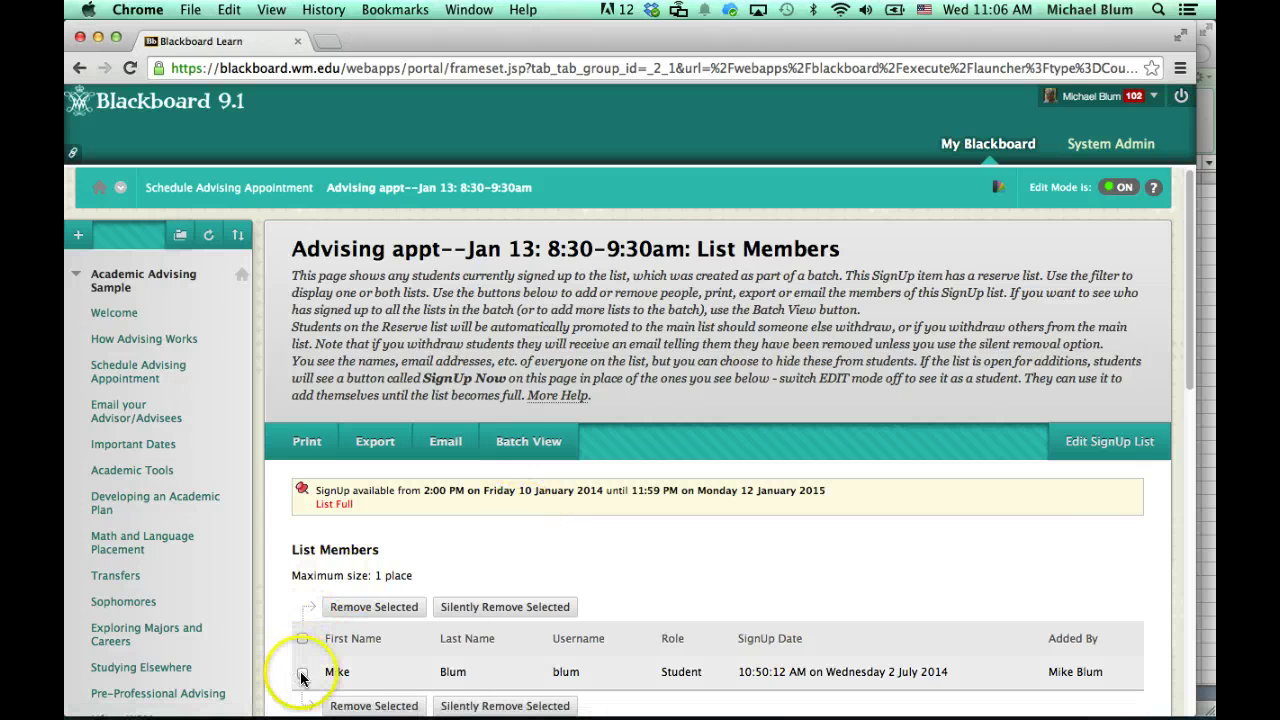
Step: Silently remove that slot's student, confirm, and go back to the appointment list
{"action": "left_click", "coordinate": [303, 676]}
{"action": "scroll", "coordinate": [405, 625], "scroll_direction": "down", "scroll_amount": 2}
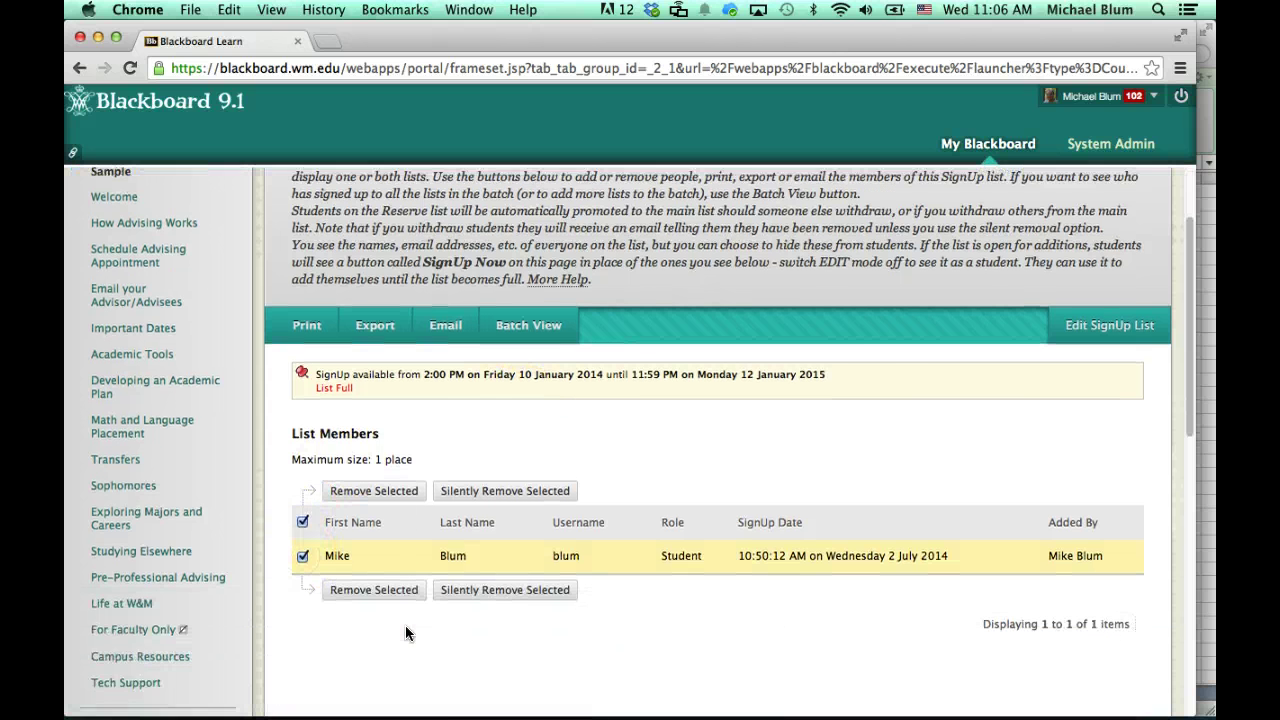
{"action": "left_click", "coordinate": [489, 598]}
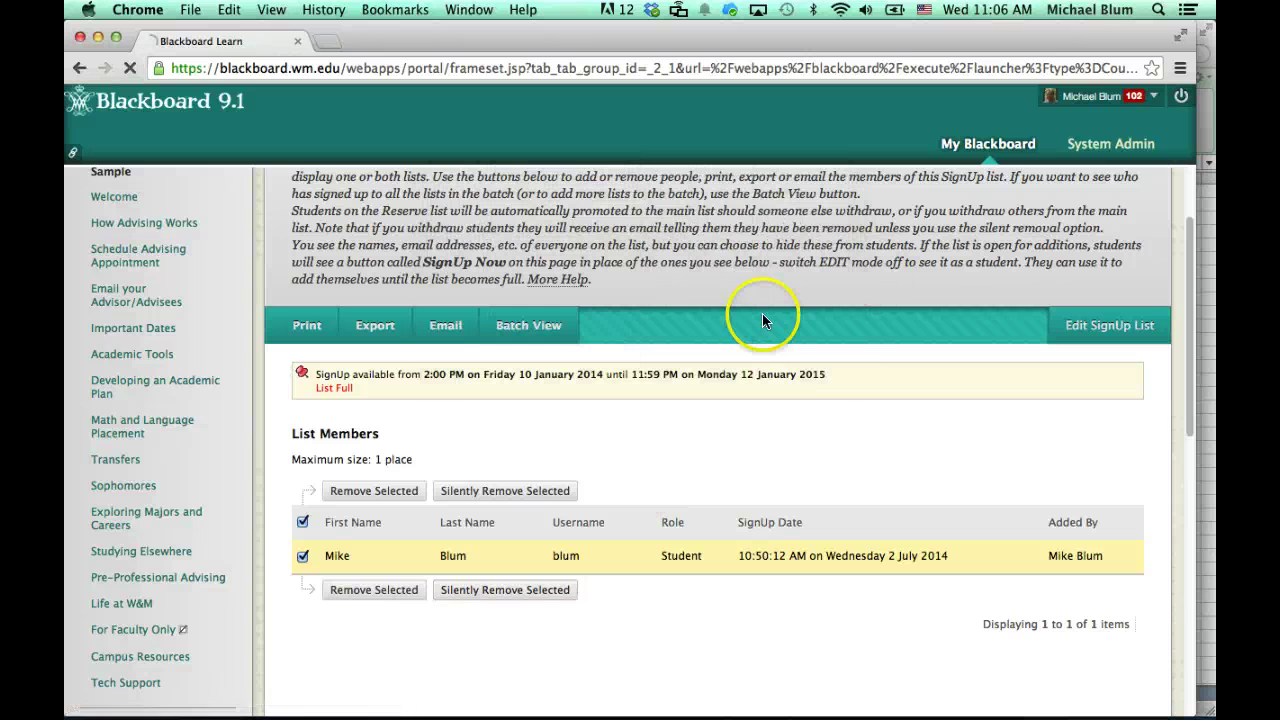
{"action": "left_click", "coordinate": [770, 313]}
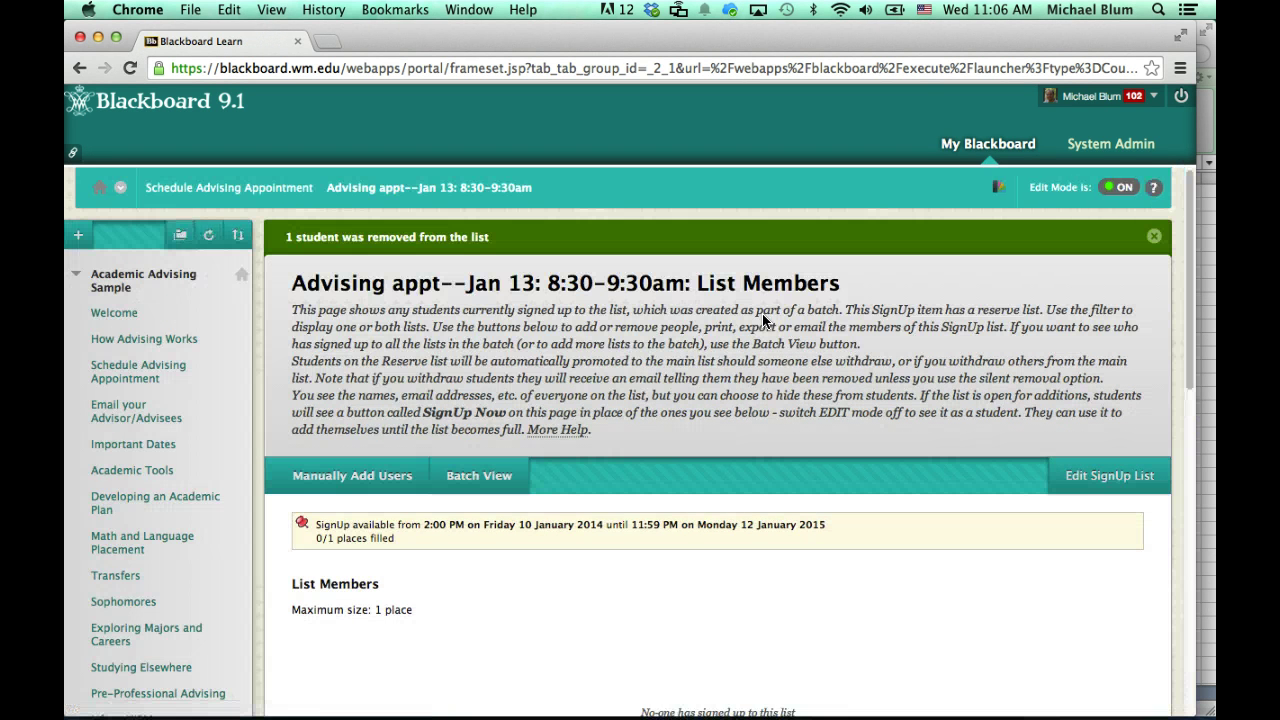
{"action": "scroll", "coordinate": [716, 551], "scroll_direction": "down", "scroll_amount": 5}
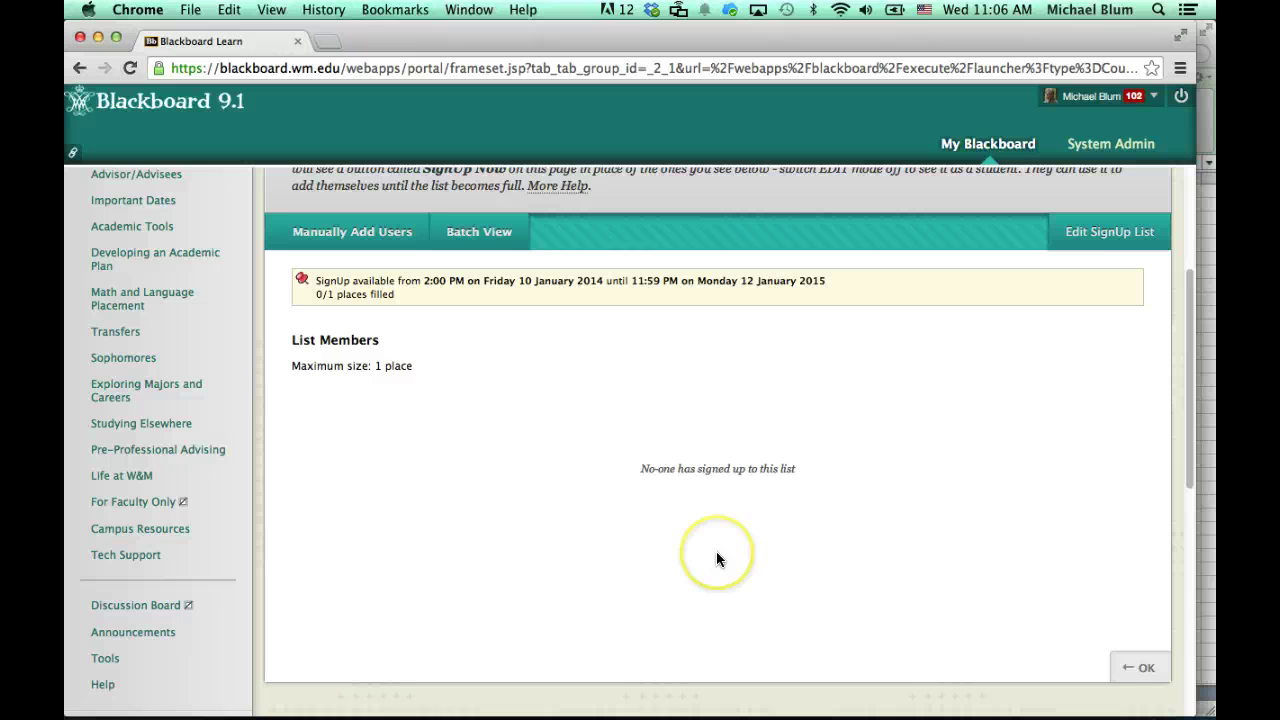
{"action": "left_click", "coordinate": [1142, 664]}
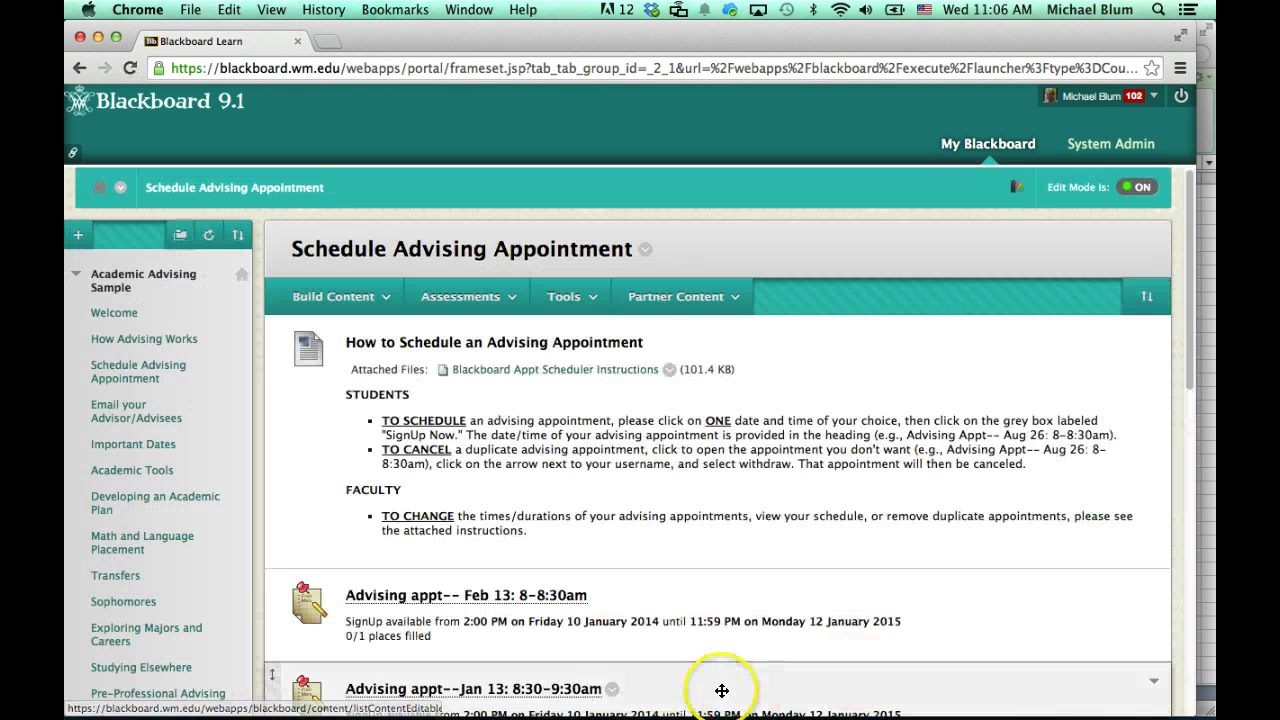
Step: Open the edit settings of the Jan 13 8:30-9:30am sign-up list
{"action": "scroll", "coordinate": [617, 667], "scroll_direction": "down", "scroll_amount": 2}
{"action": "scroll", "coordinate": [617, 667], "scroll_direction": "down", "scroll_amount": 1}
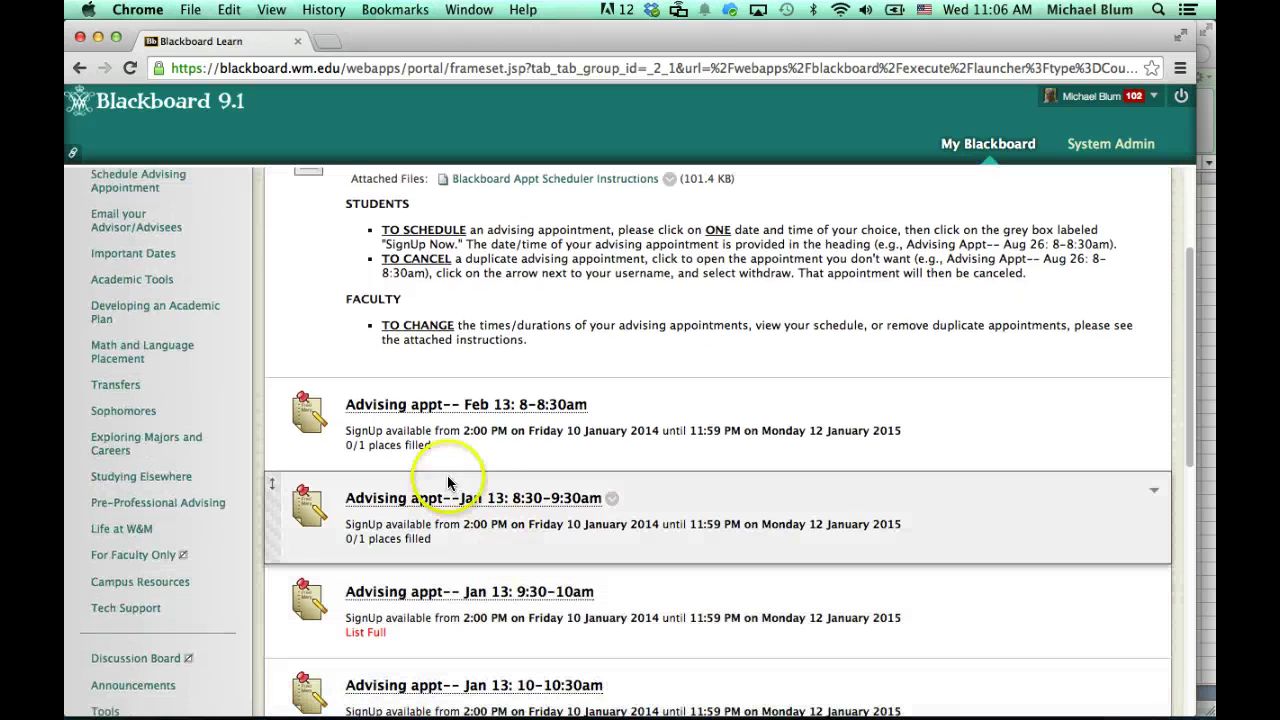
{"action": "left_click", "coordinate": [611, 499]}
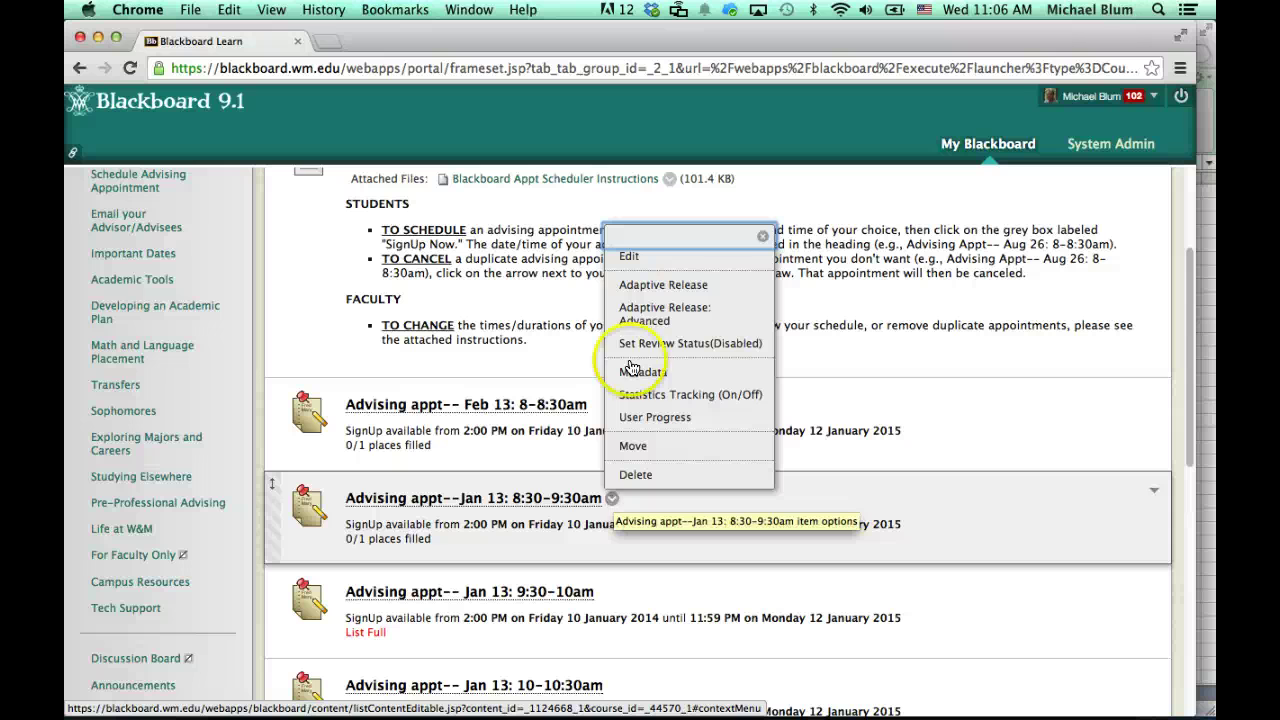
{"action": "left_click", "coordinate": [629, 256]}
{"action": "left_click", "coordinate": [480, 414]}
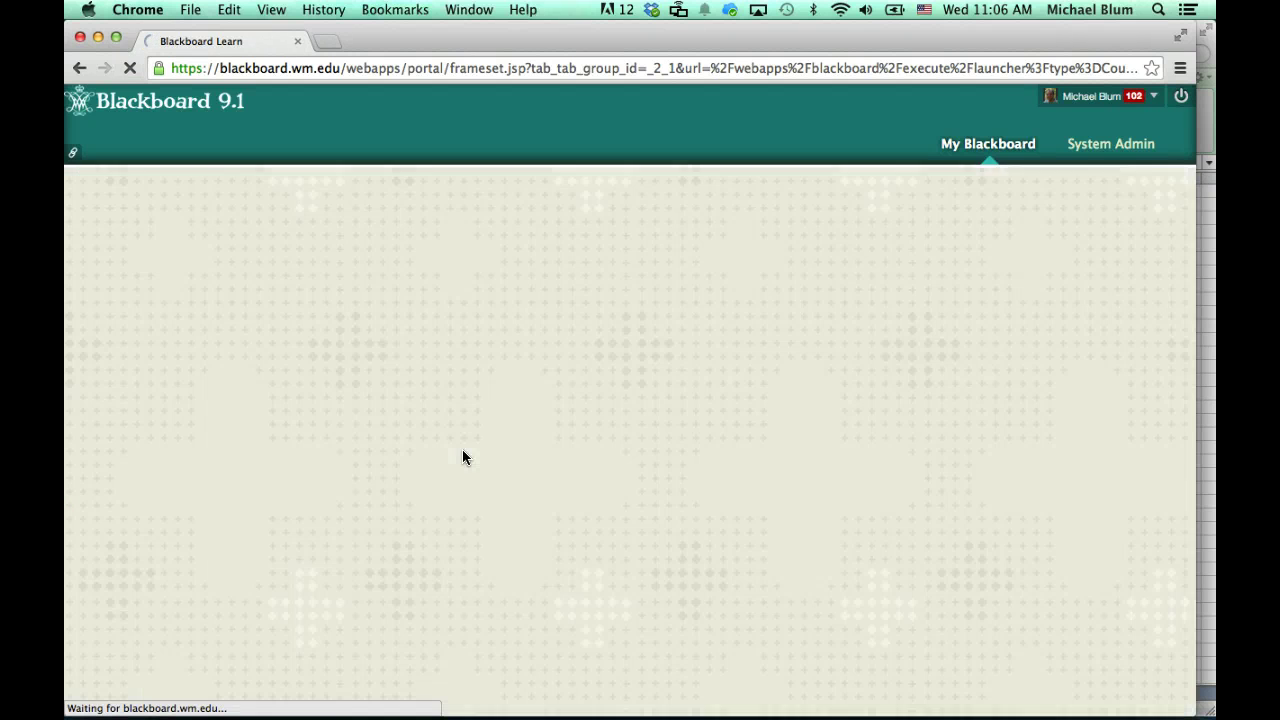
{"action": "left_click", "coordinate": [467, 461]}
Step: Change Jan to Feb in the list name, making it 'Advising appt--Feb 13: 8:30-9:30am', and submit
{"action": "triple_click", "coordinate": [568, 486]}
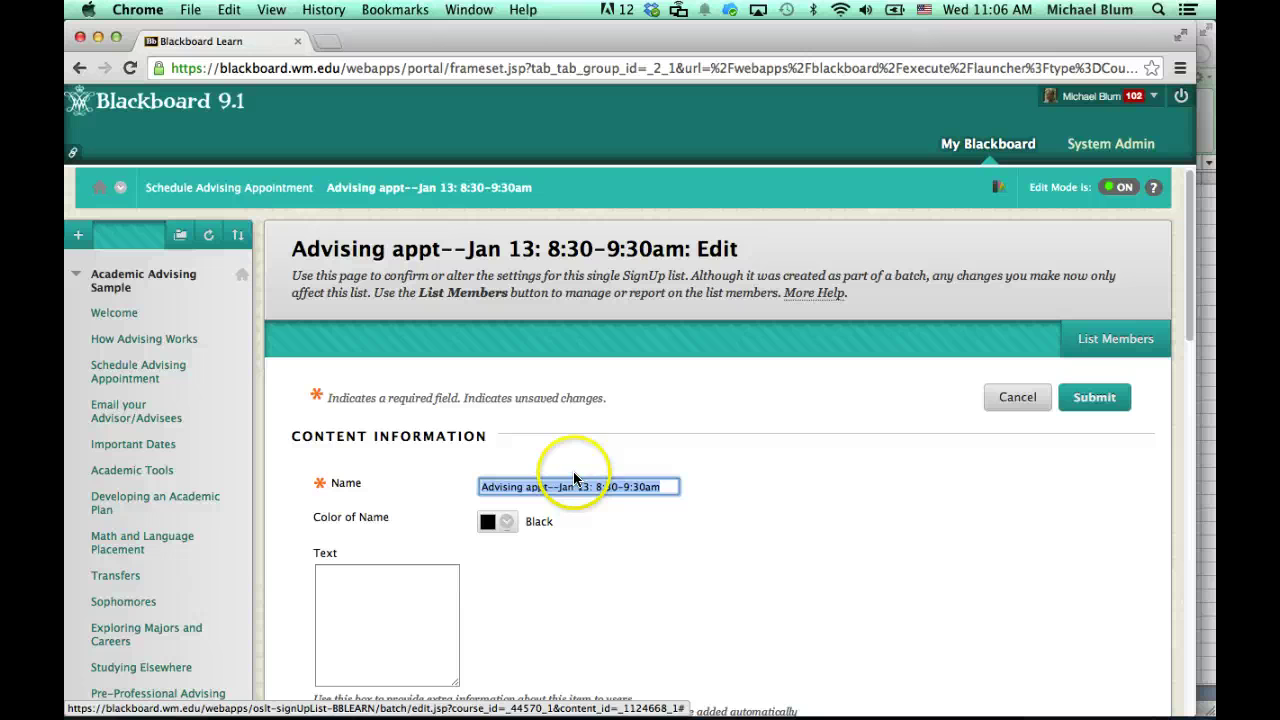
{"action": "left_click", "coordinate": [557, 487]}
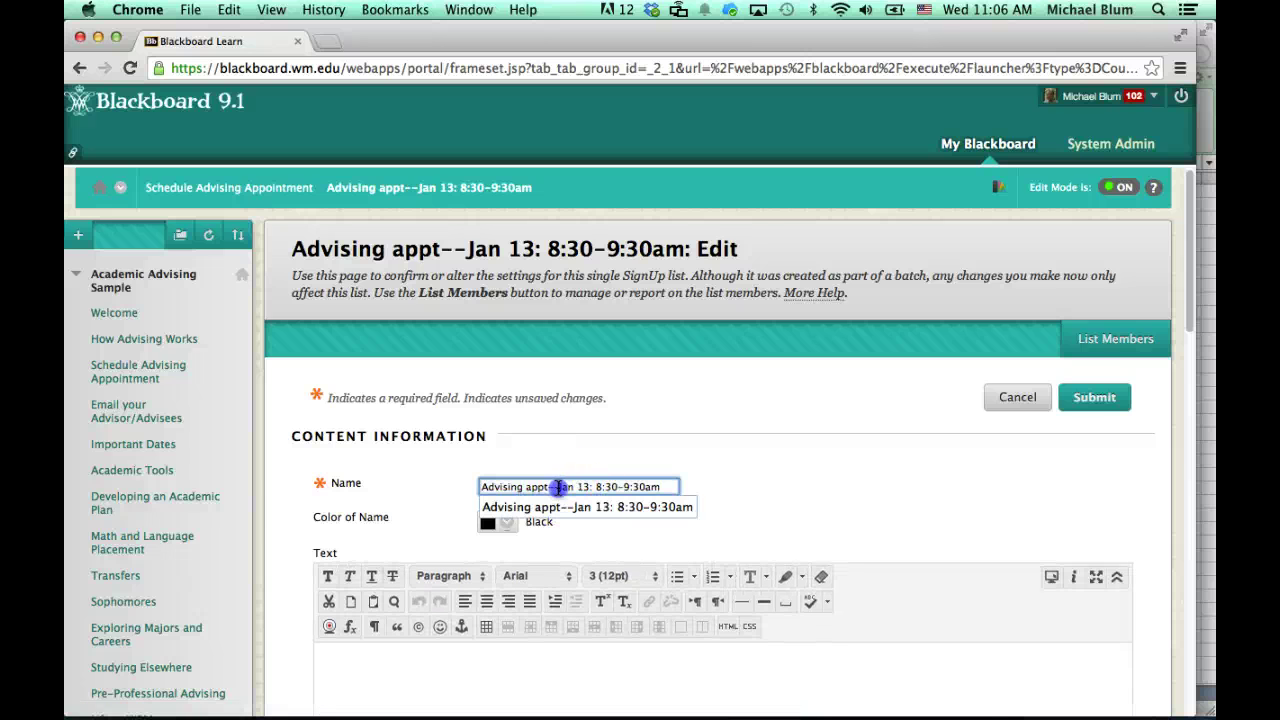
{"action": "double_click", "coordinate": [569, 487]}
{"action": "type", "text": "Feb"}
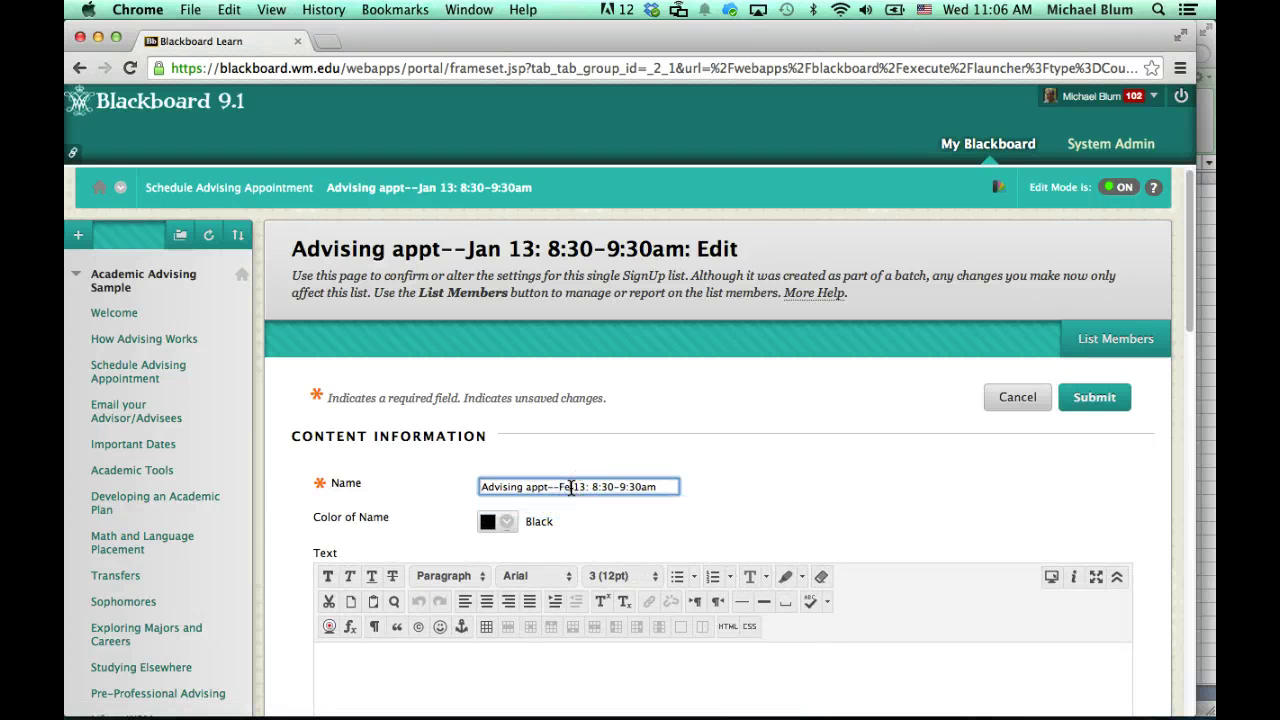
{"action": "left_click", "coordinate": [1105, 400]}
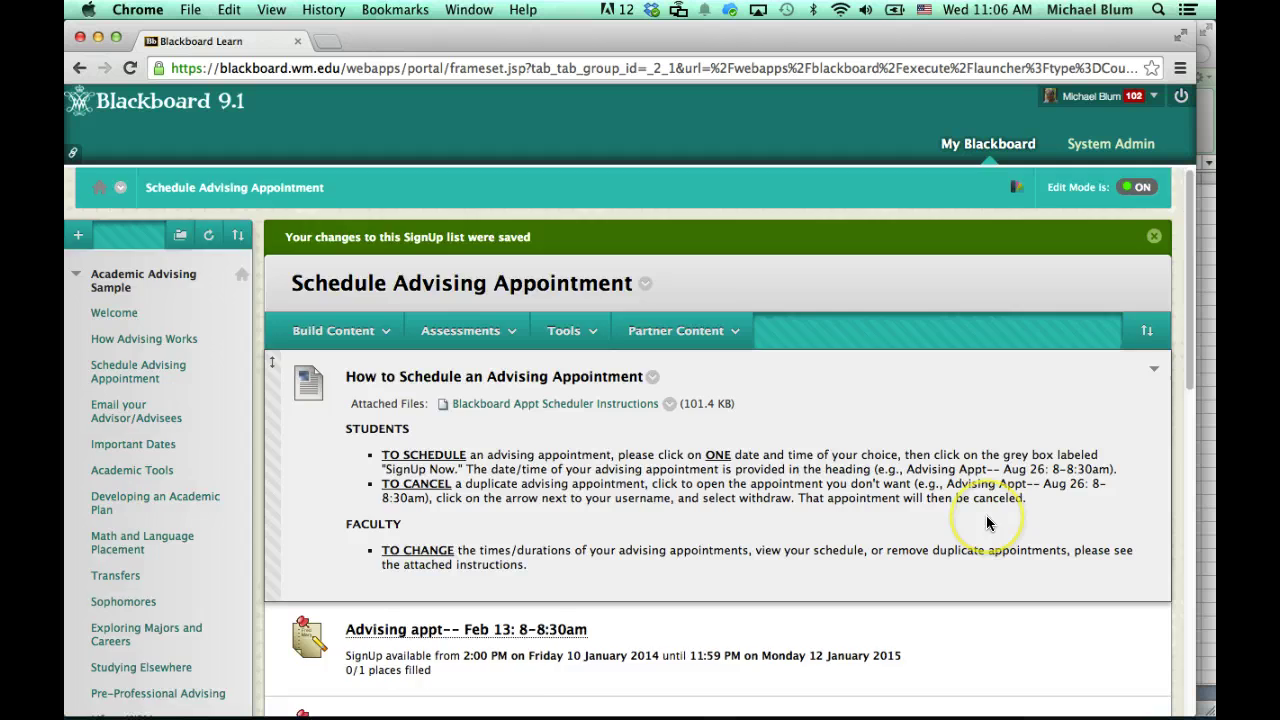
{"action": "scroll", "coordinate": [986, 515], "scroll_direction": "down", "scroll_amount": 3}
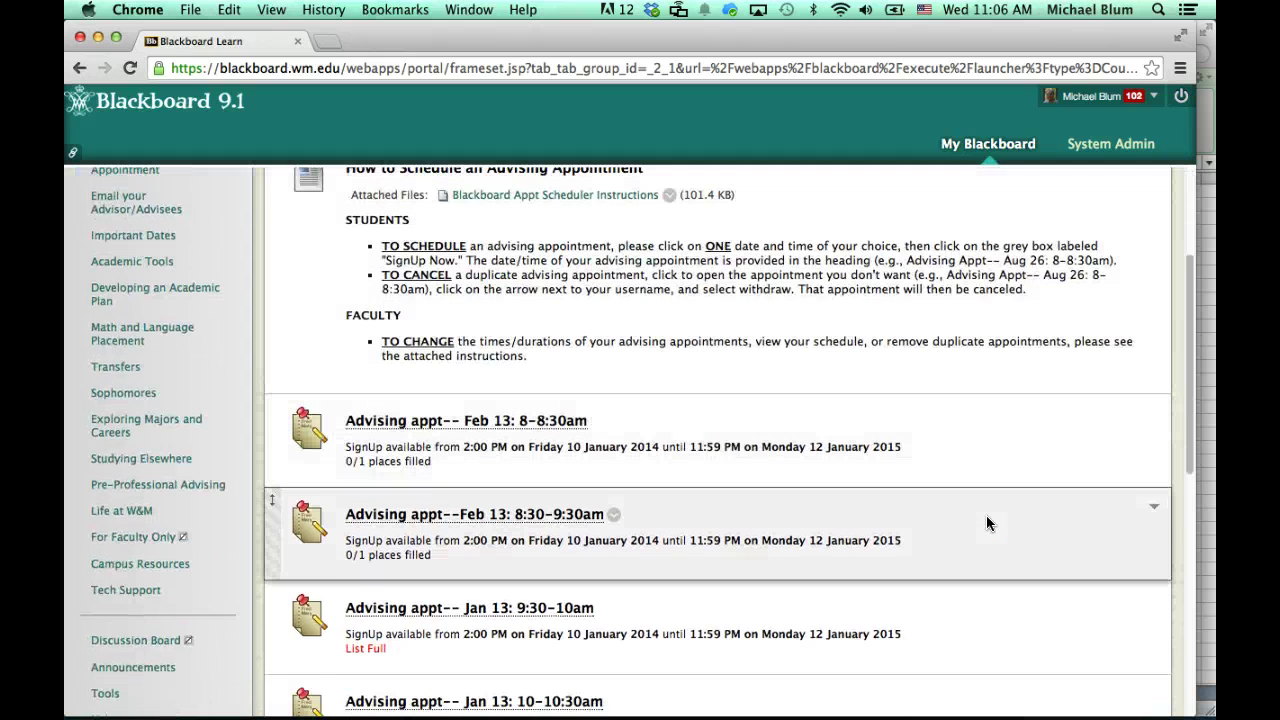
{"action": "scroll", "coordinate": [986, 522], "scroll_direction": "down", "scroll_amount": 2}
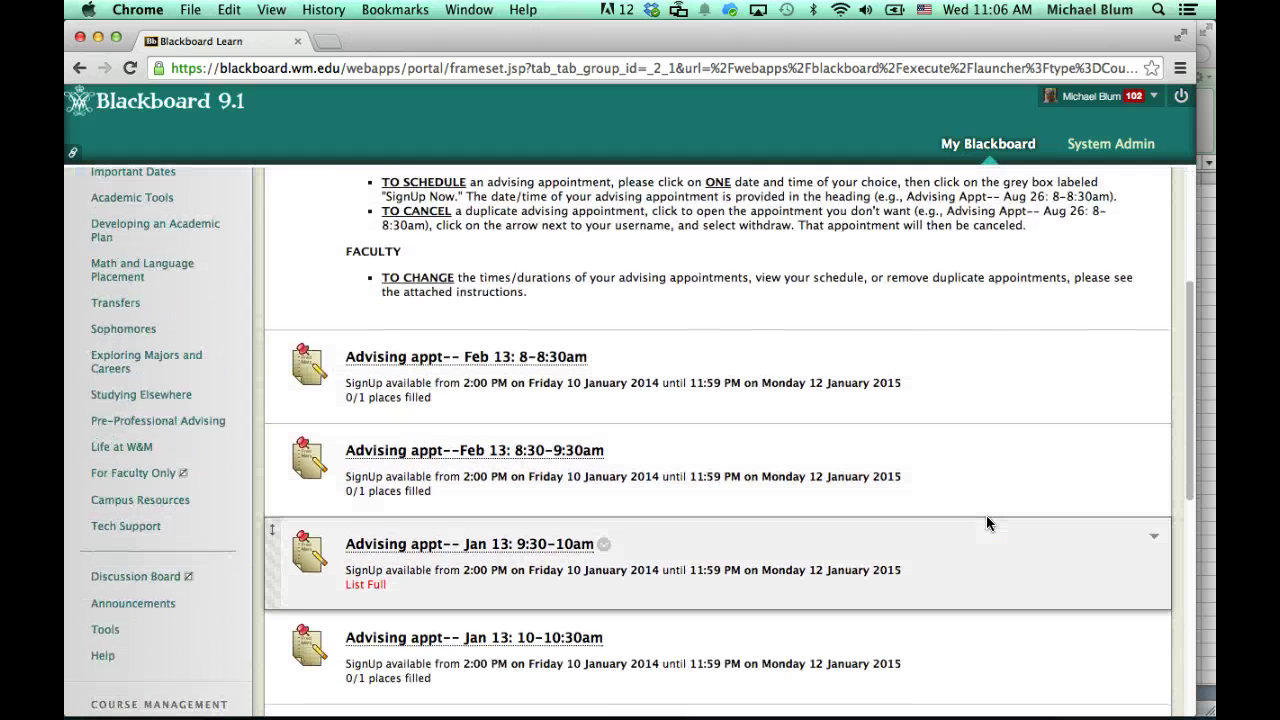